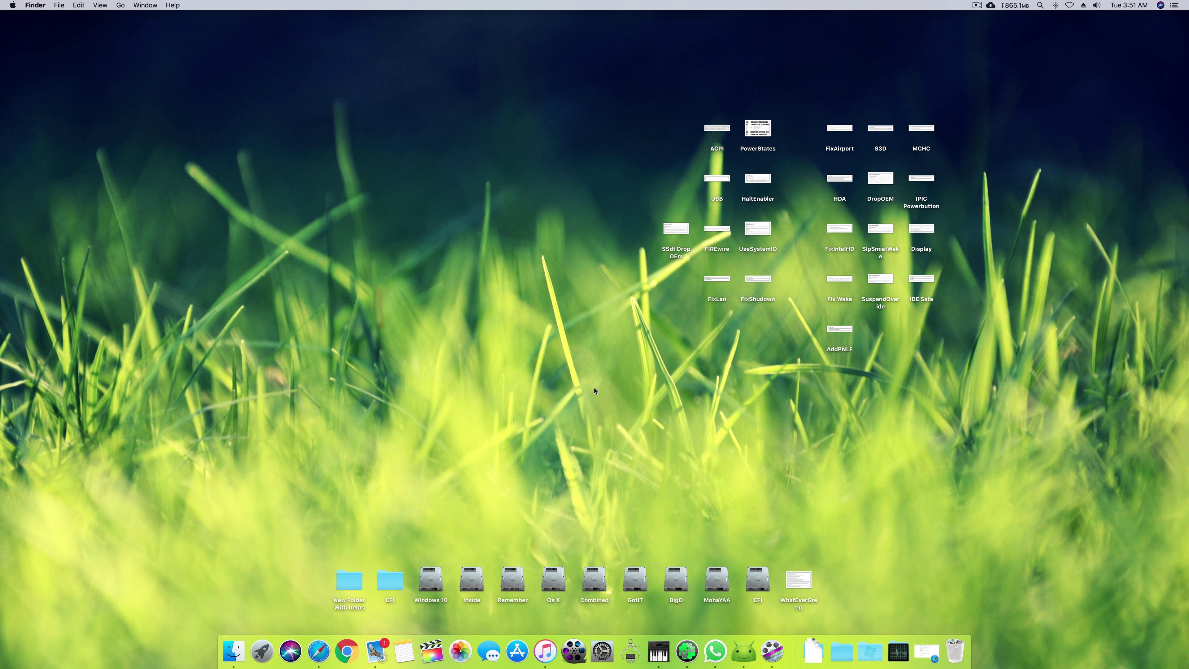
Open config.plist from Configurations Acquired and position its window clear of the desktop notes.
click(687, 652)
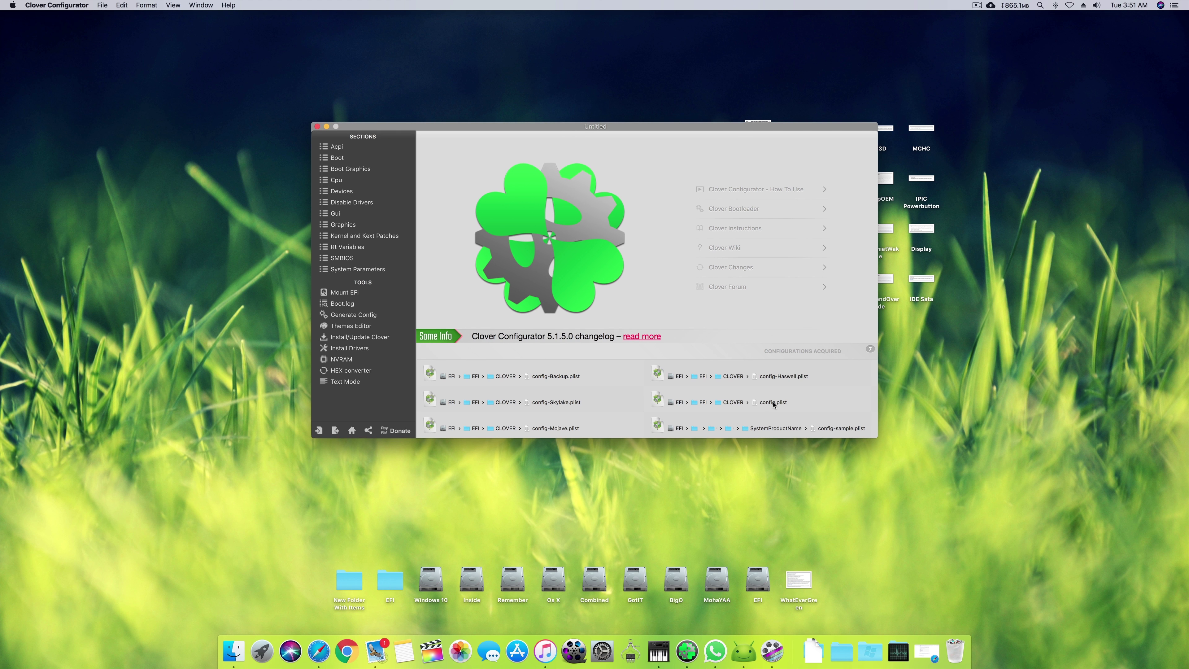
click(774, 402)
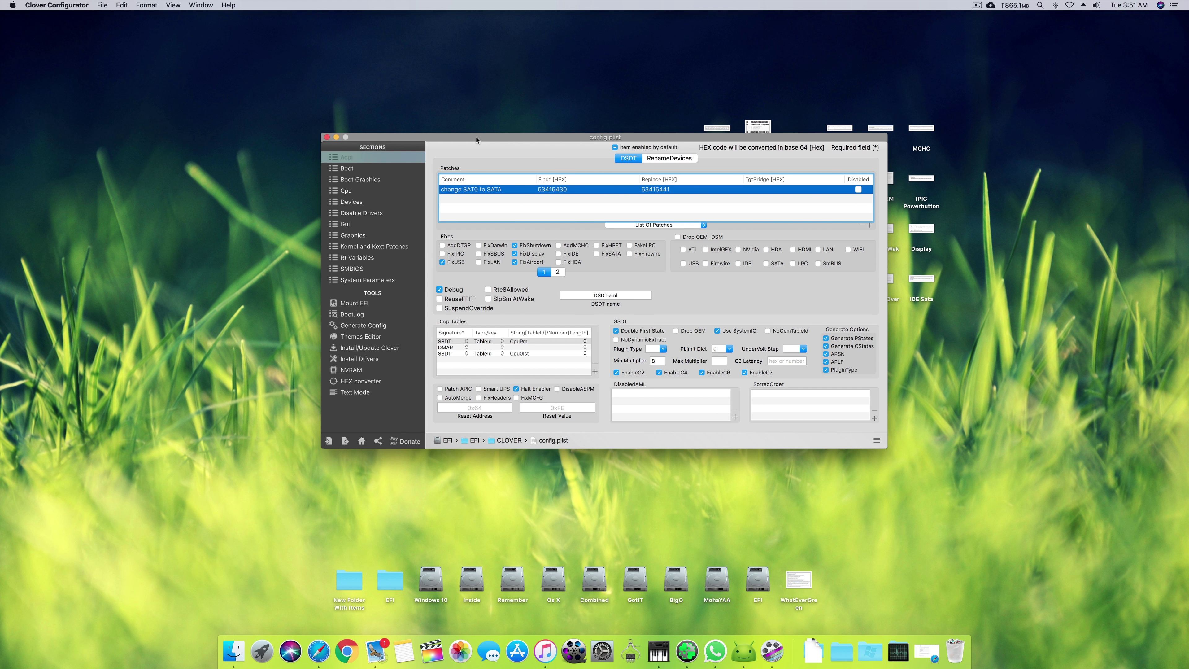
drag(476, 140, 413, 191)
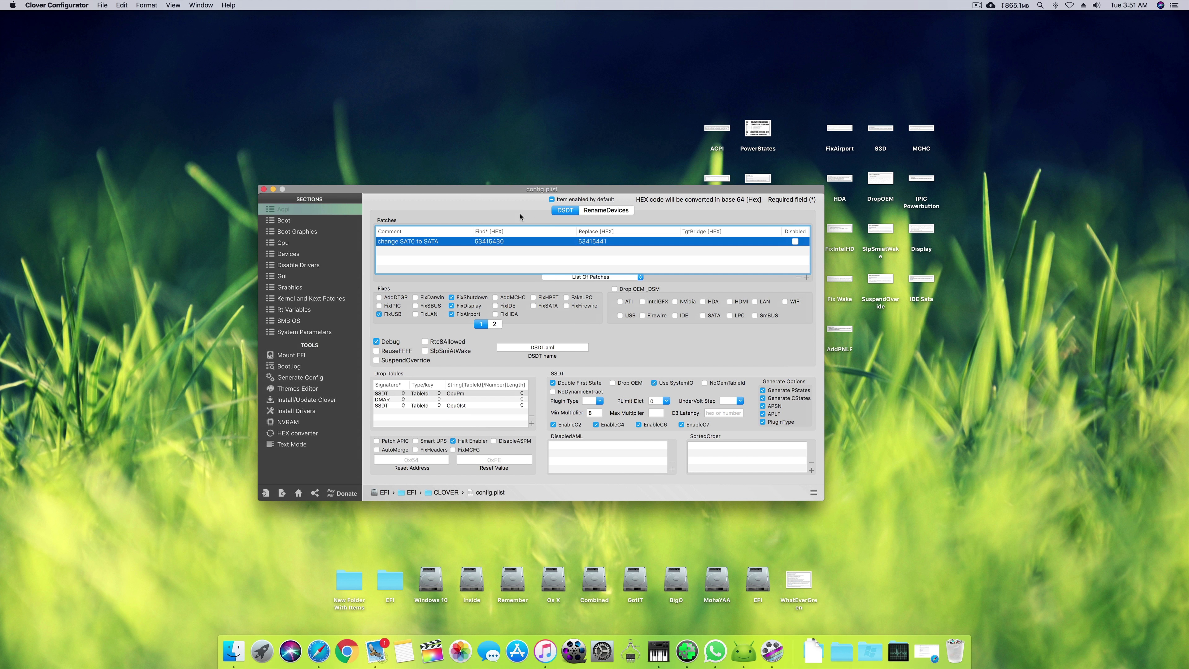
drag(620, 190, 720, 199)
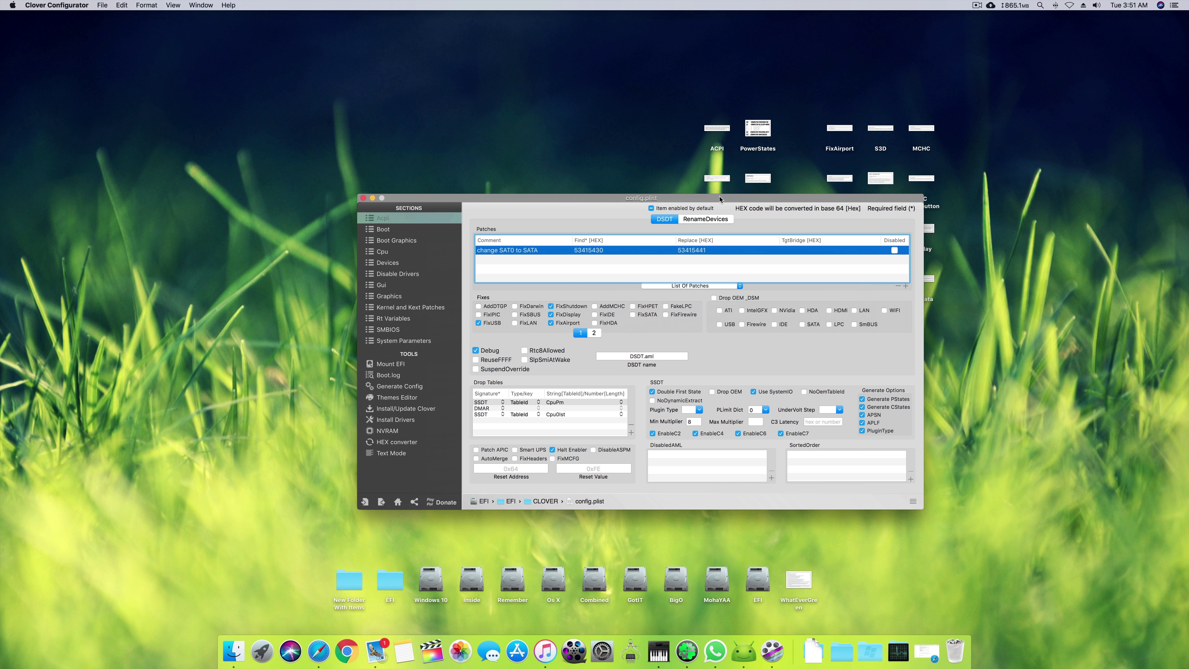
mouse_move(720, 199)
mouse_down()
mouse_move(619, 224)
mouse_move(713, 219)
mouse_up()
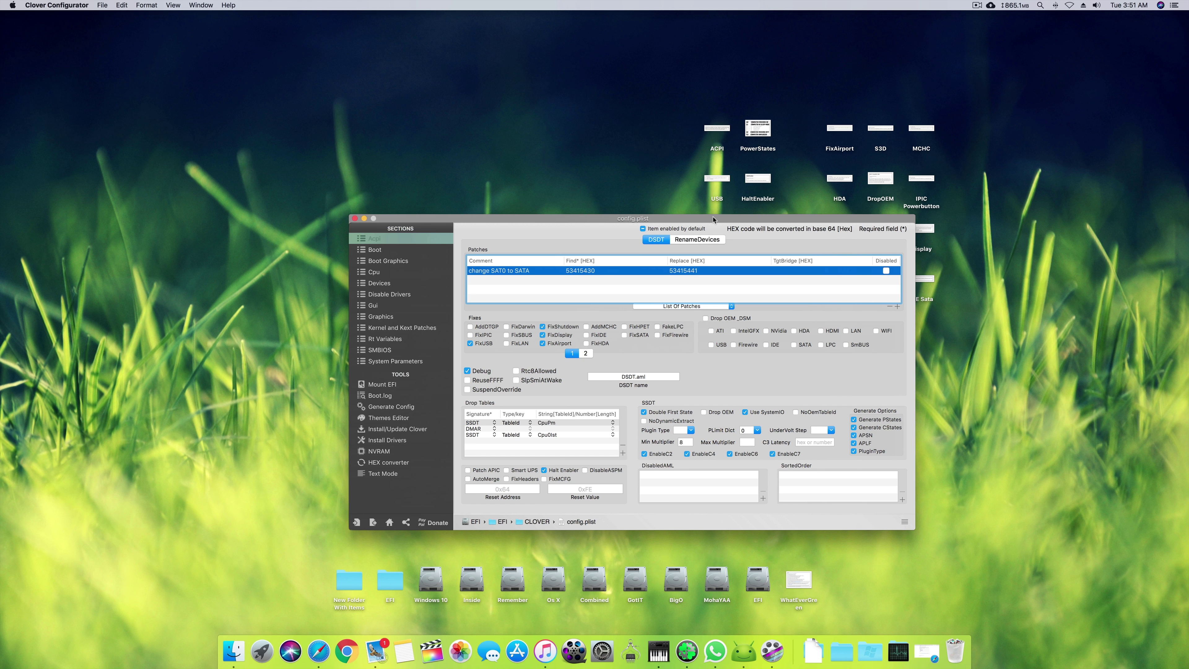
drag(713, 218, 709, 205)
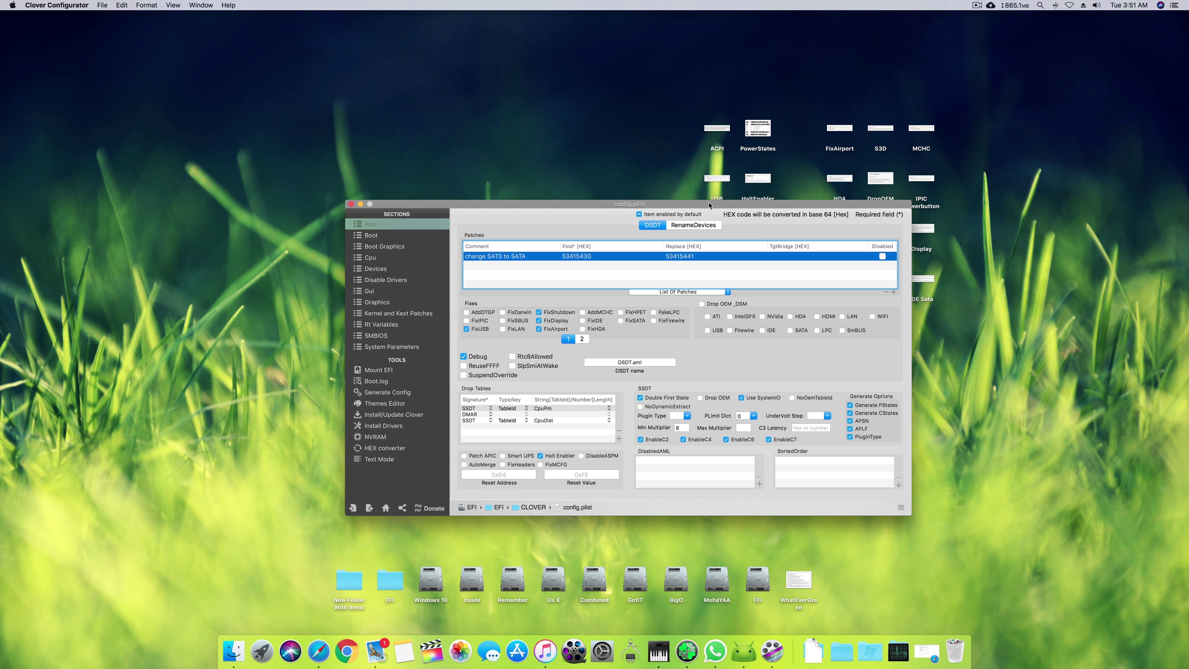
drag(709, 204, 683, 214)
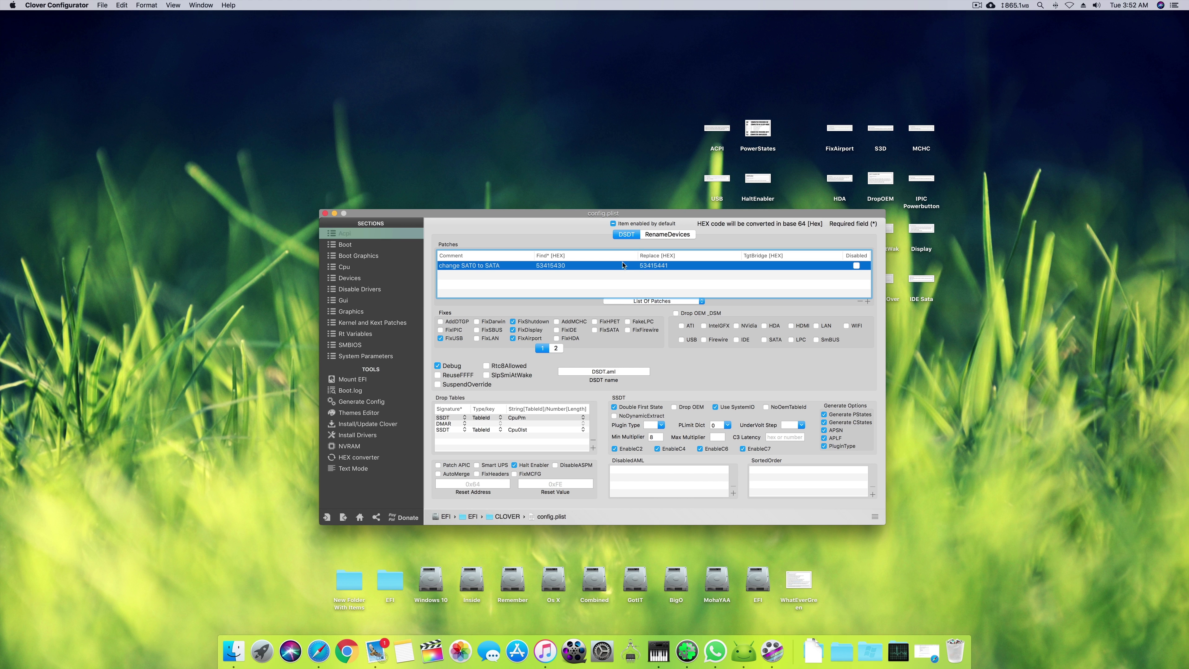
Shift the config window left and Quick Look the ACPI reference note.
drag(472, 216, 443, 207)
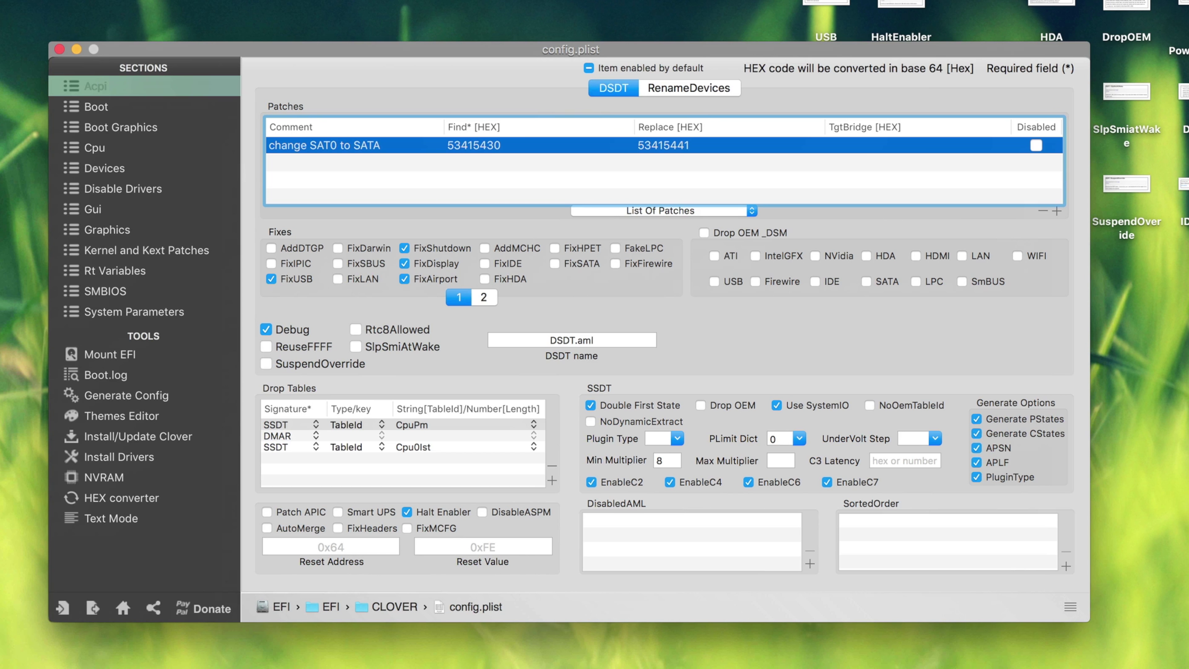
key(space)
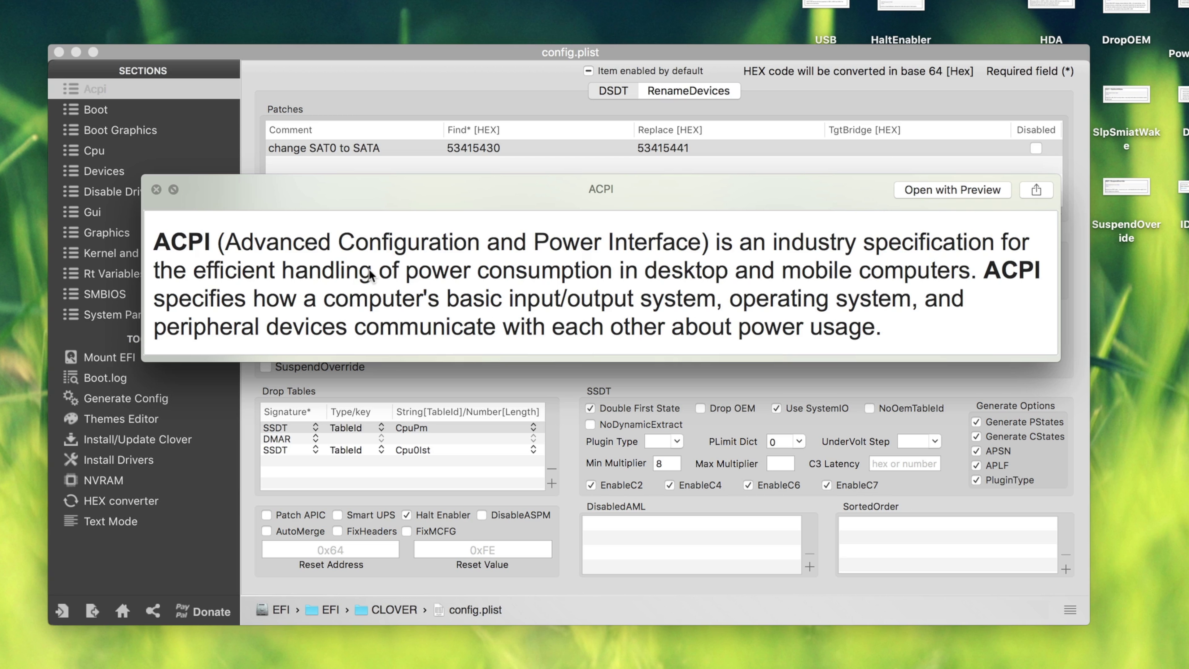
Switch the preview to the PowerStates chart and move it right to uncover the Fixes panel.
key(Right)
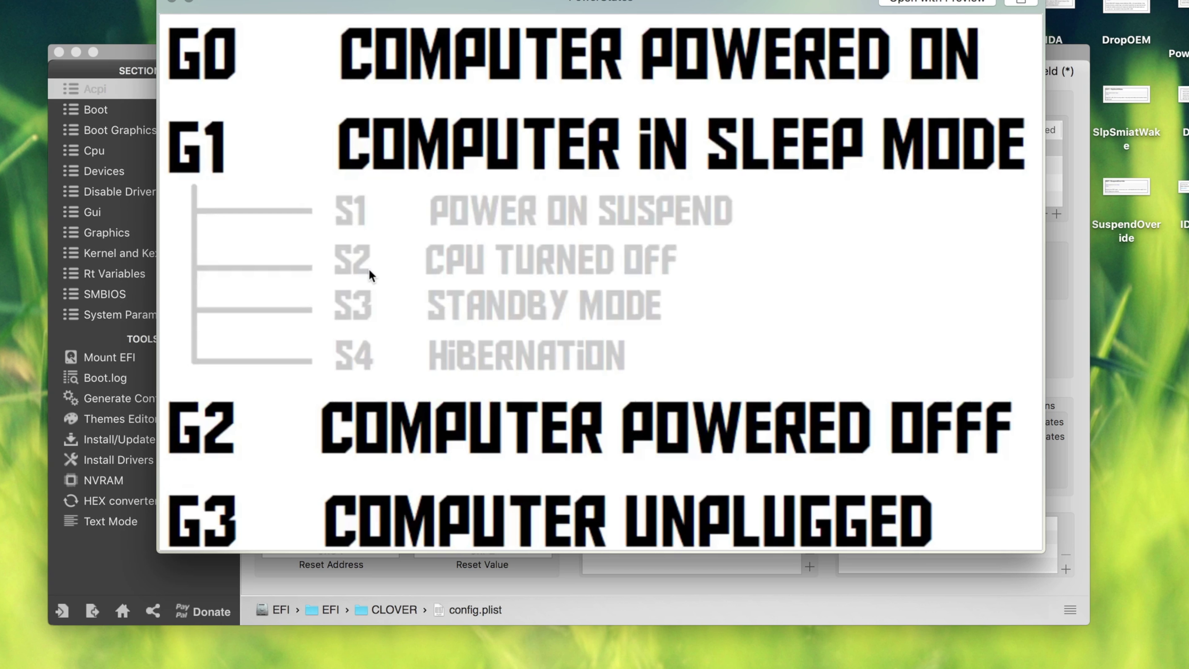
drag(438, 3, 507, 112)
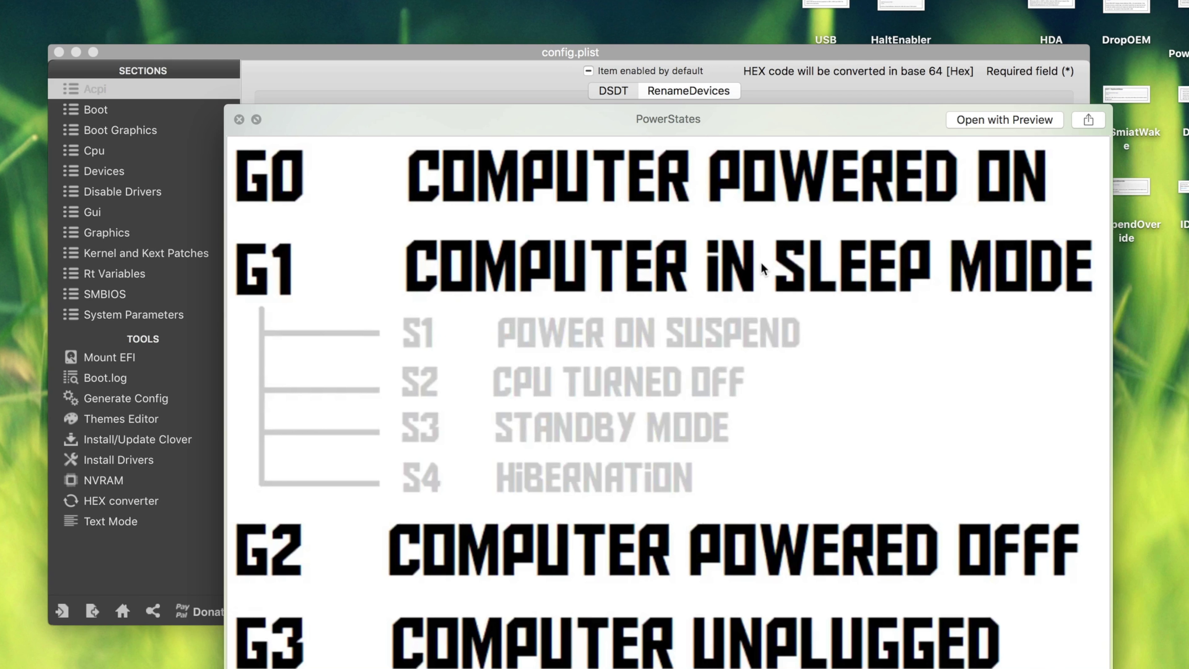
drag(899, 136, 842, 78)
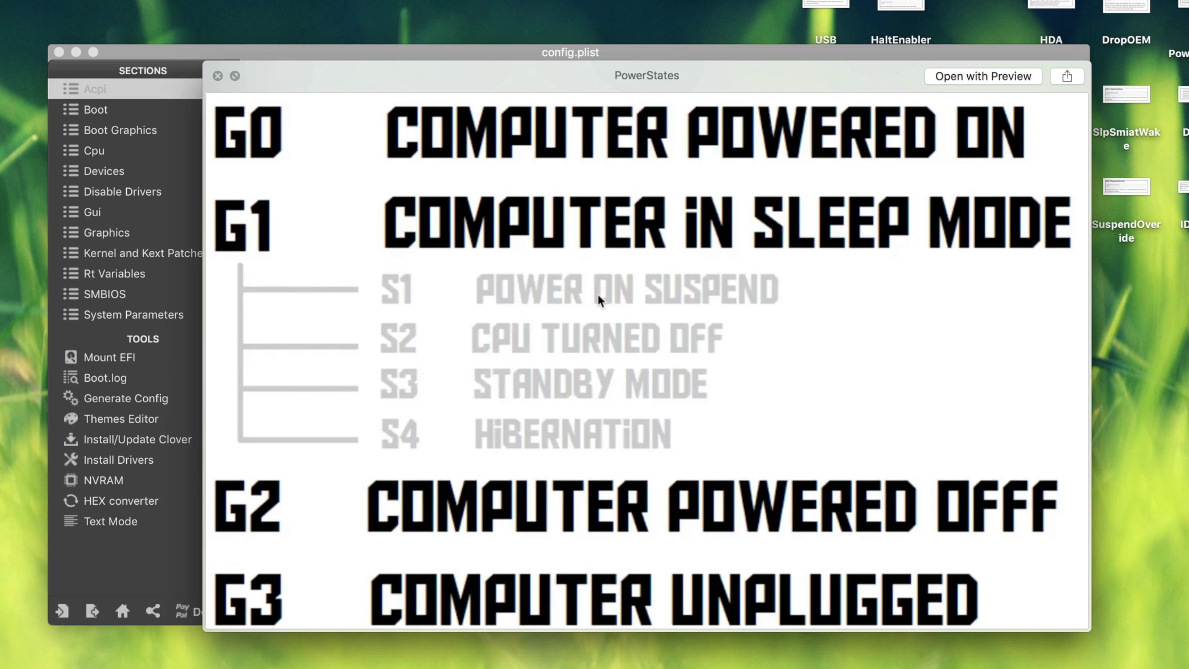
drag(623, 77, 946, 132)
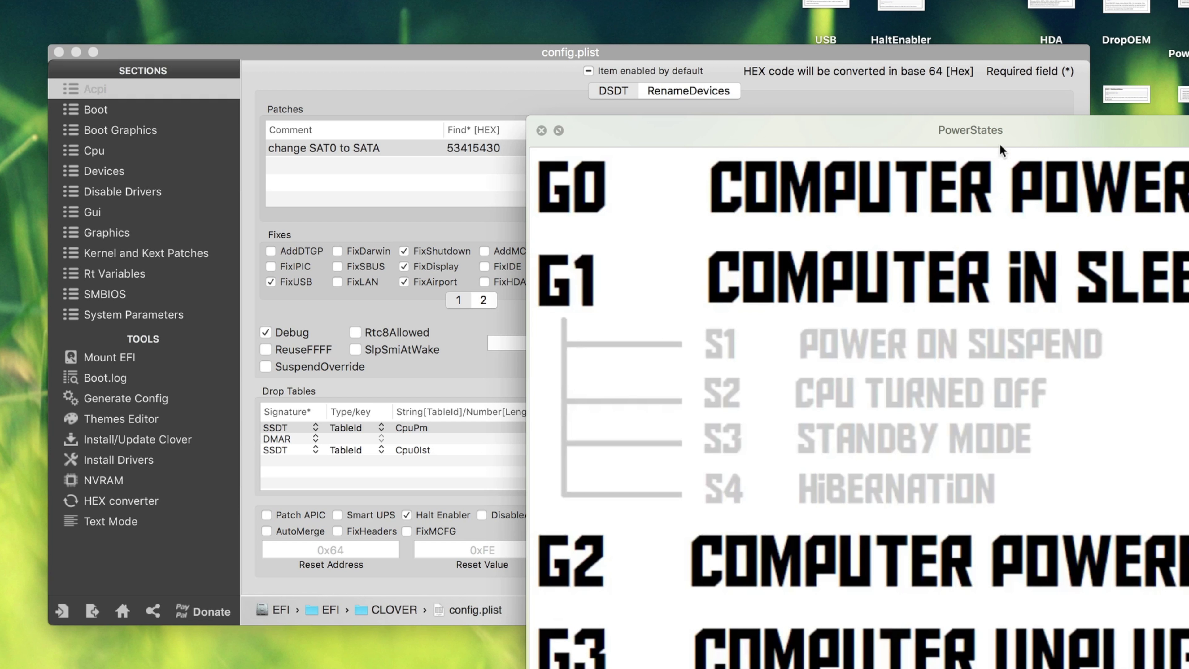
Place the PowerStates chart to the right and bring the config.plist SSDT settings forward.
mouse_move(1001, 143)
mouse_down()
mouse_move(823, 73)
mouse_move(734, 156)
mouse_move(1021, 141)
mouse_up()
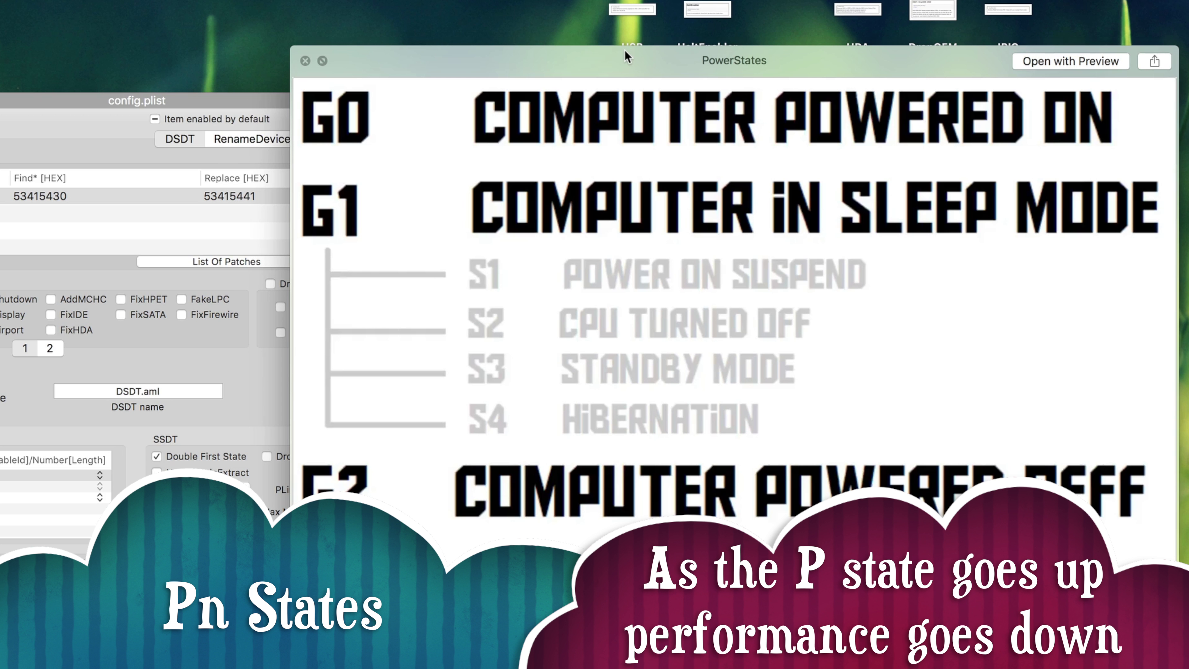
drag(626, 50, 781, 95)
click(417, 94)
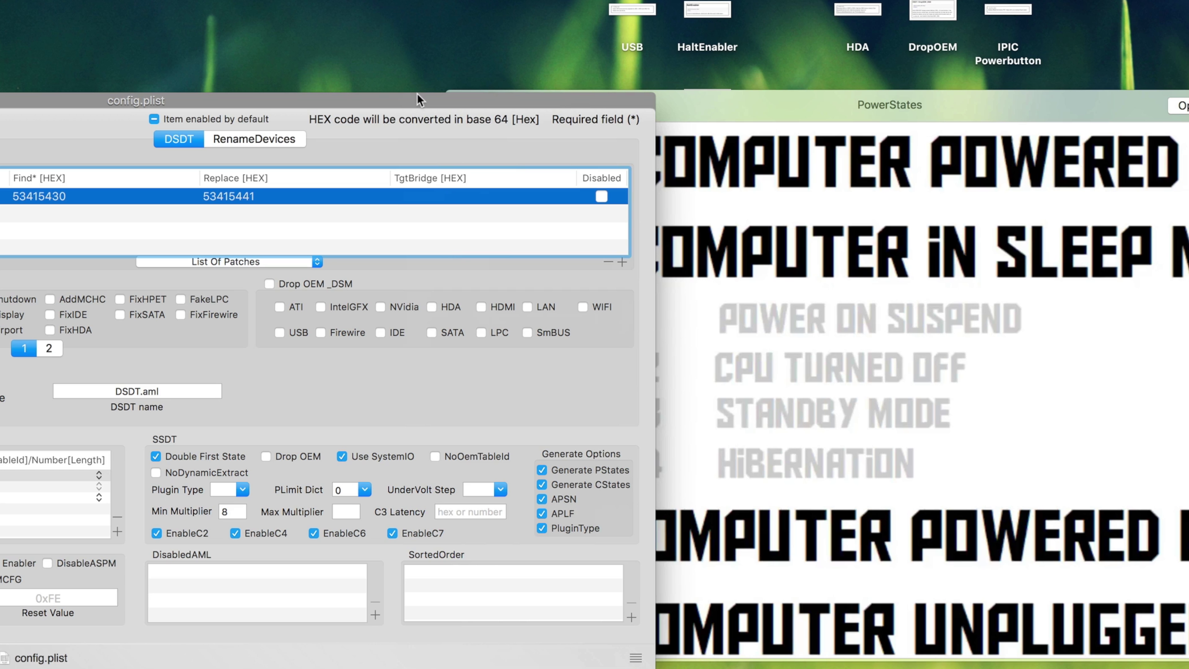
Push the PowerStates note right, shift config.plist right, and close the PowerStates preview.
drag(1000, 109, 1089, 120)
drag(503, 102, 720, 135)
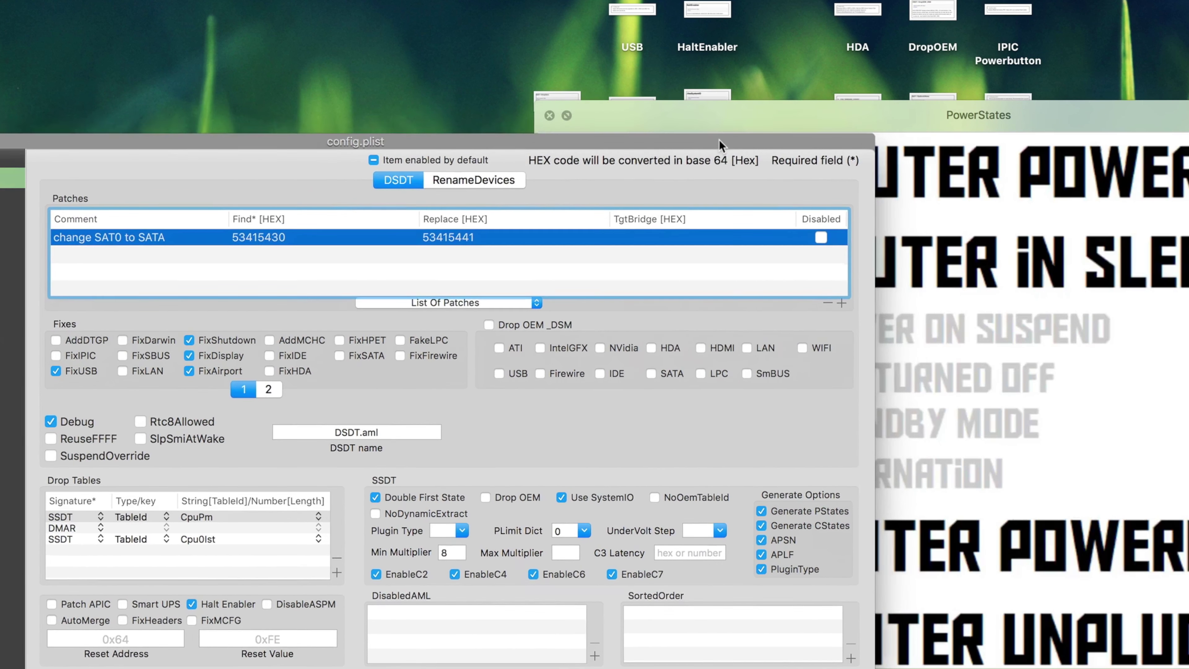
click(547, 115)
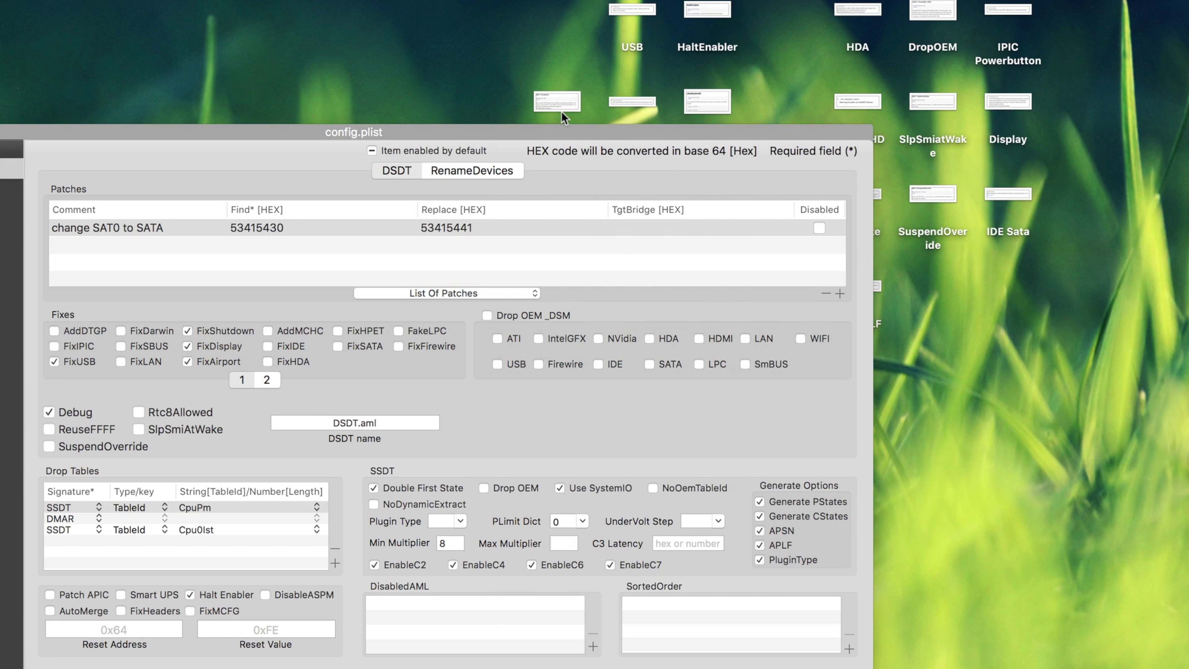
Move the config.plist window to the upper left, exposing more reference notes.
drag(574, 131, 419, 48)
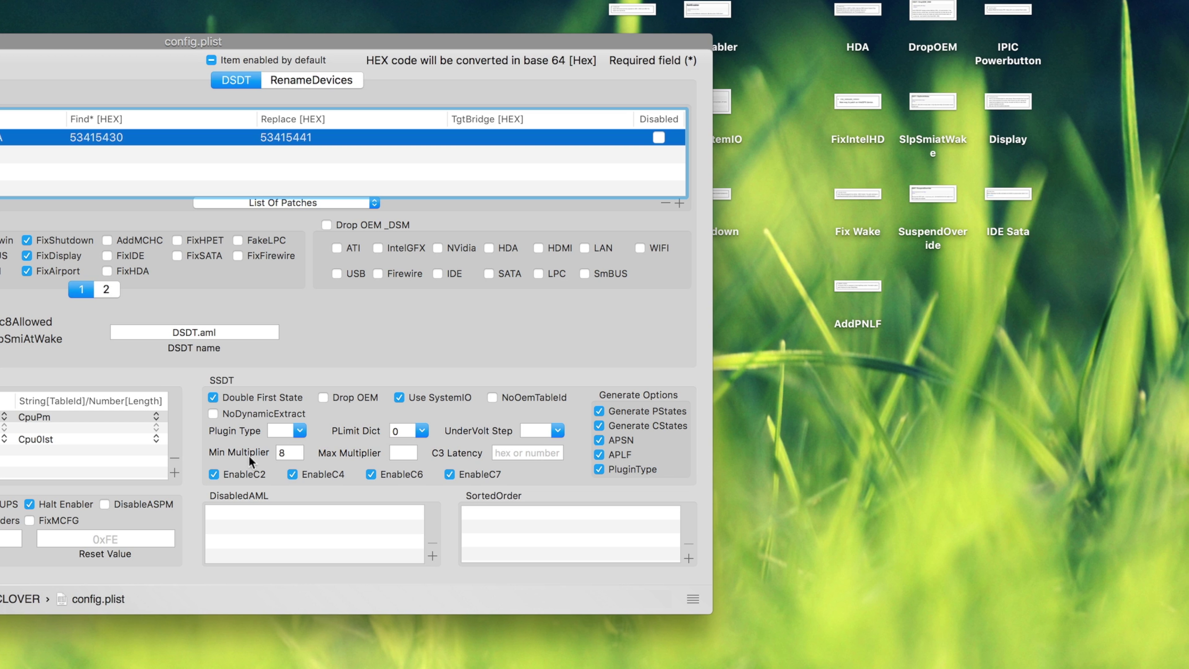
click(293, 452)
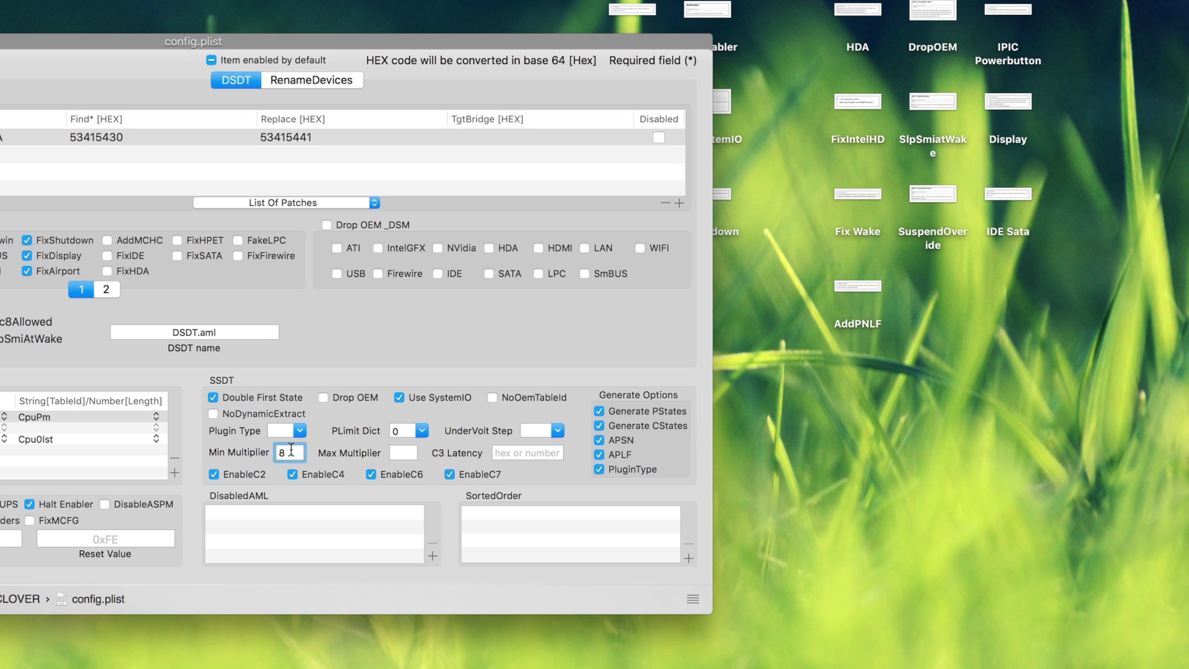
click(400, 452)
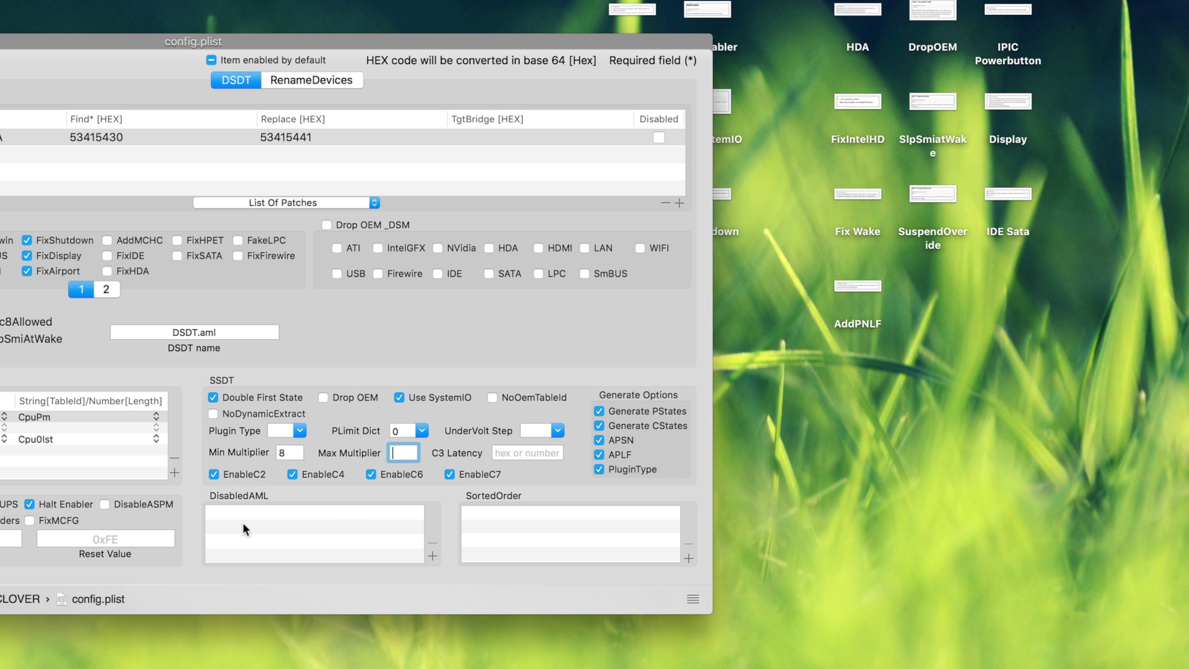
Move the config window up-left, then preview and close the HaltEnabler reference note.
drag(468, 41, 270, 0)
click(701, 18)
key(space)
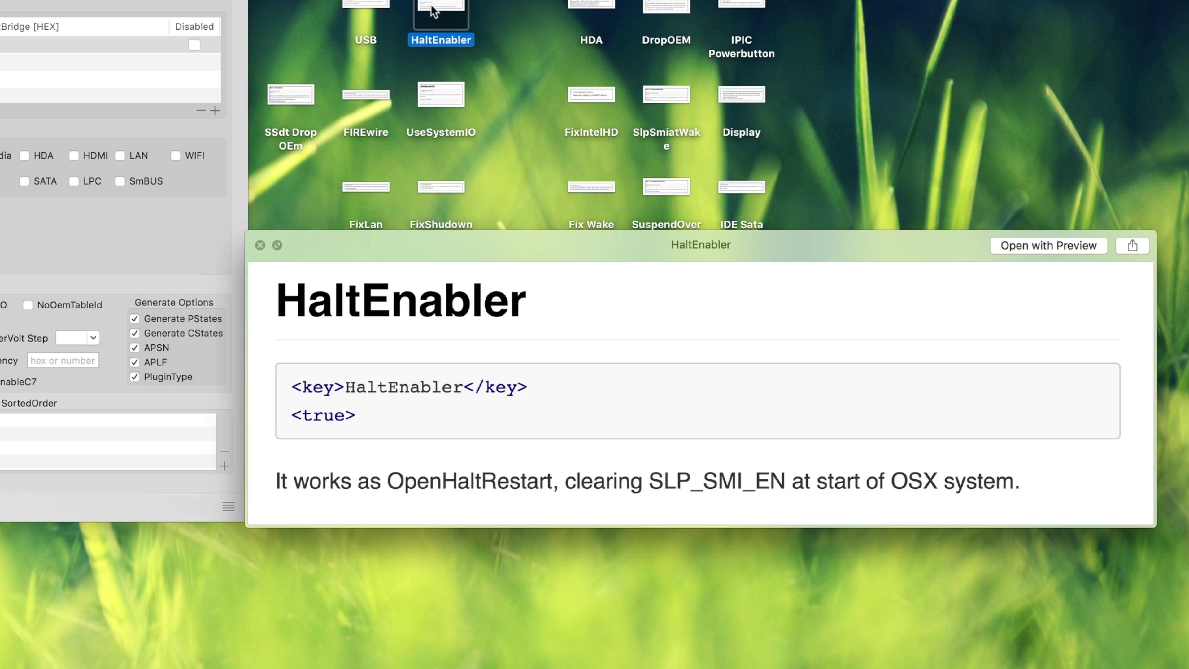
key(space)
Quick Look the USB note on FixUSB_1000, then bring config.plist back in front of it.
click(388, 89)
drag(388, 88, 507, 185)
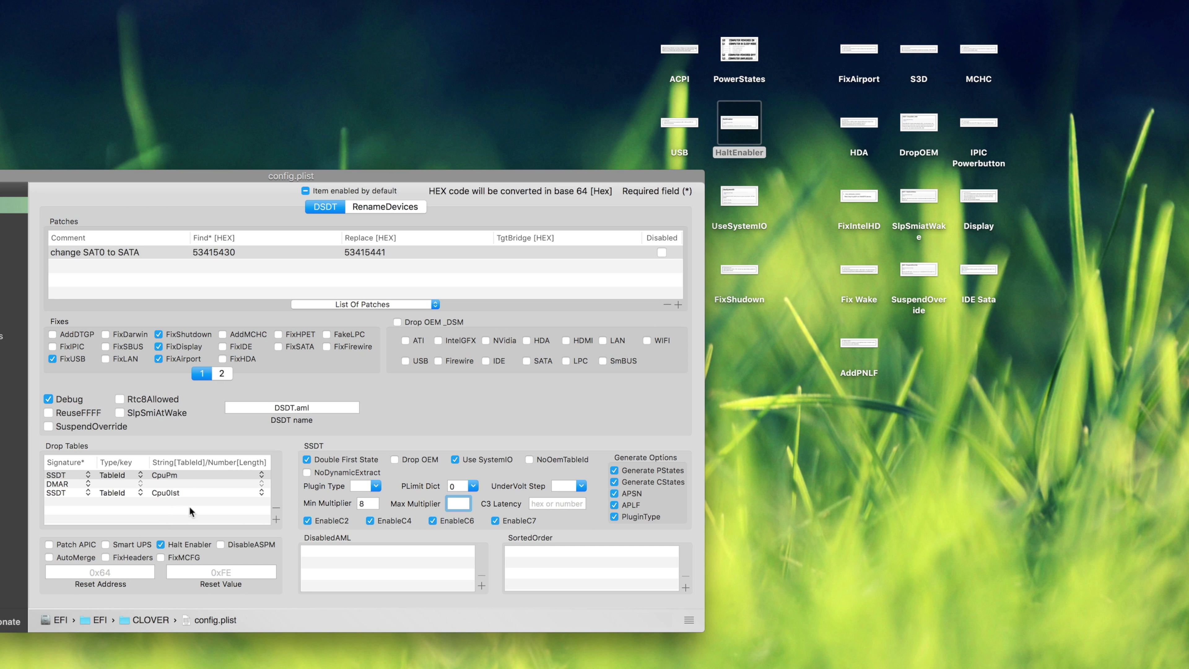
drag(291, 176, 452, 208)
click(680, 123)
key(space)
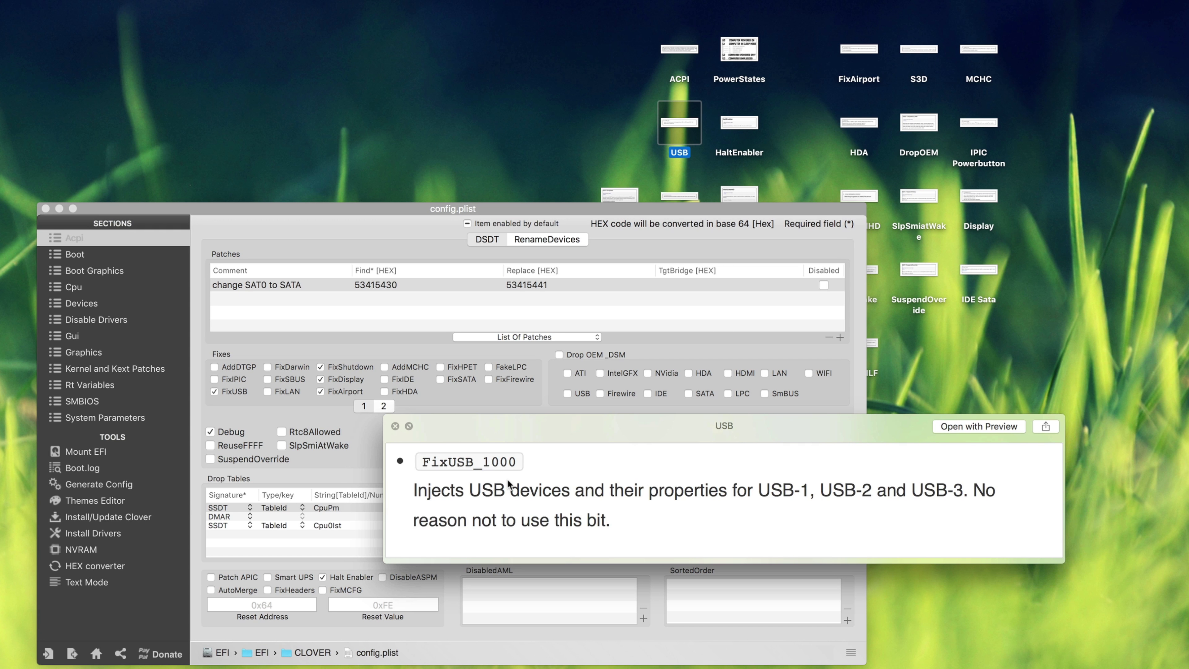
click(365, 429)
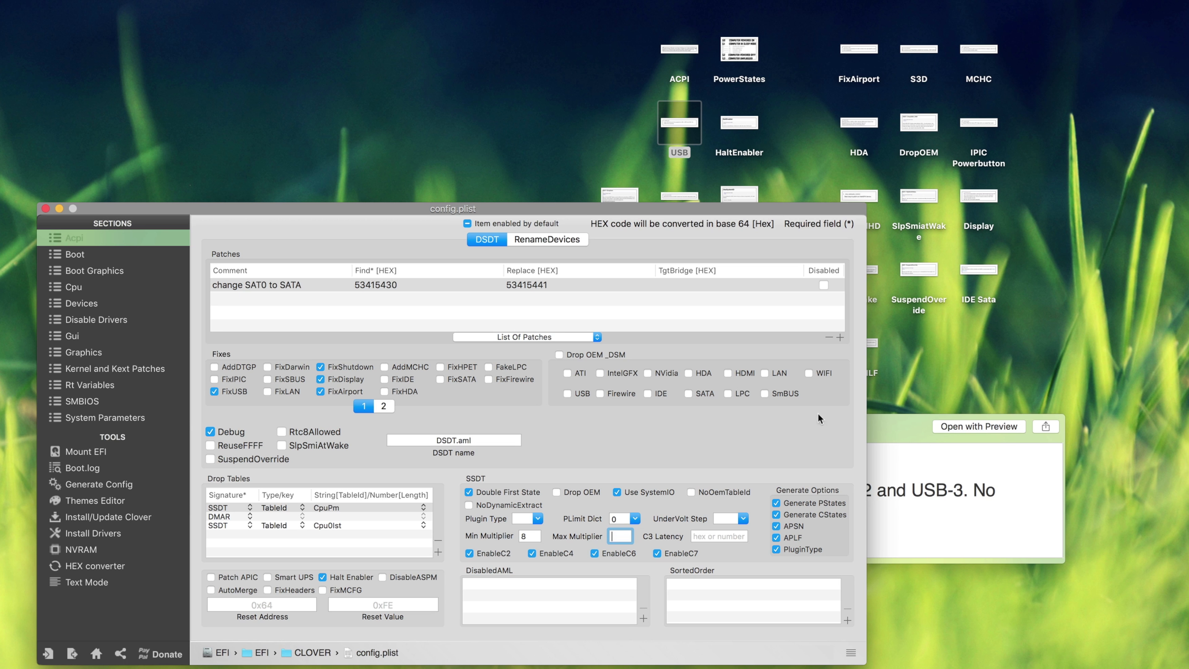
Move the config window left and select the FixShudown reference note.
drag(608, 208, 403, 236)
click(740, 272)
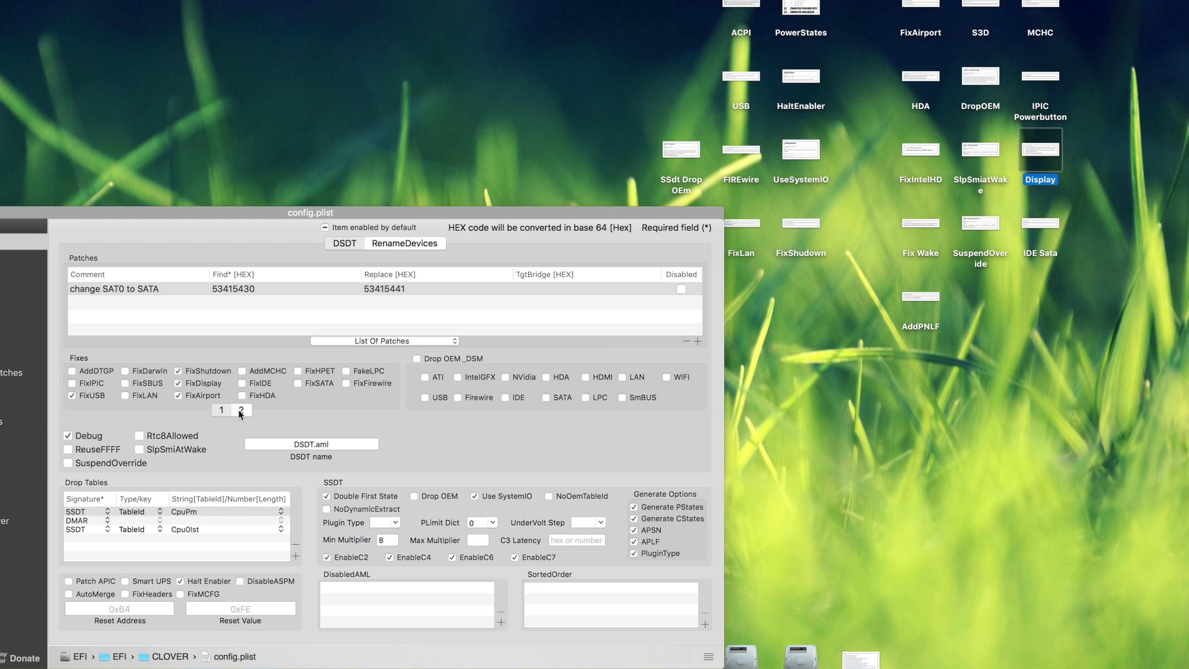
Show the second page of DSDT fixes.
click(240, 411)
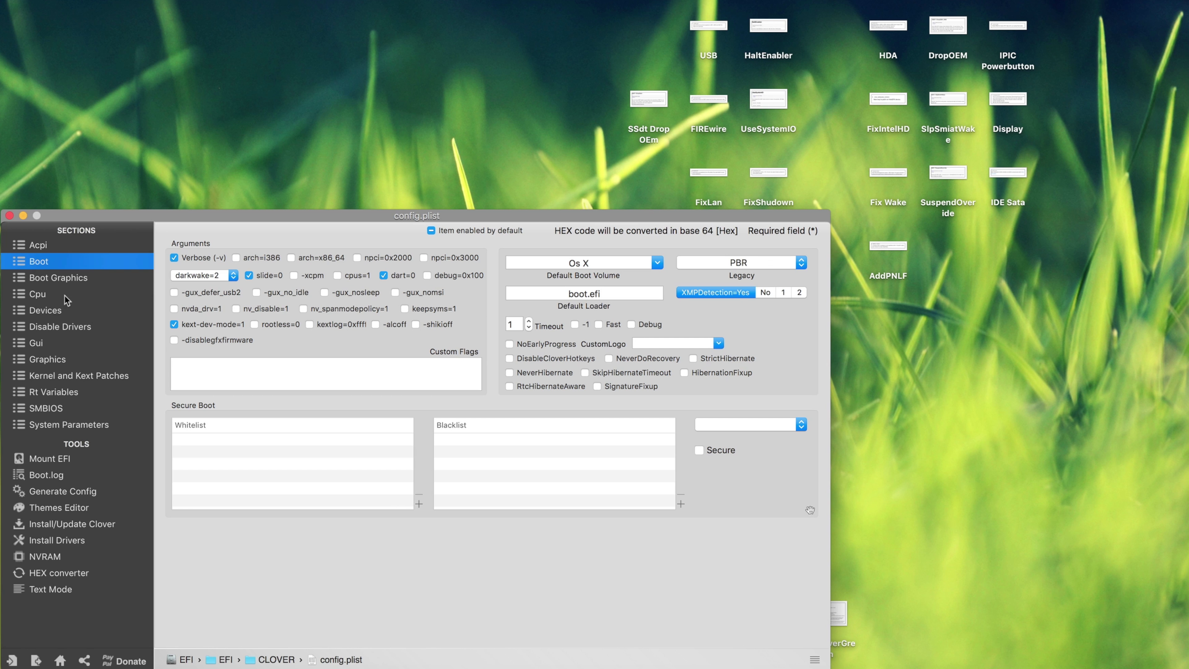
Glance through the Cpu, Devices and Kernel and Kext Patches sections, then return to ACPI's second fixes page.
click(64, 295)
click(63, 304)
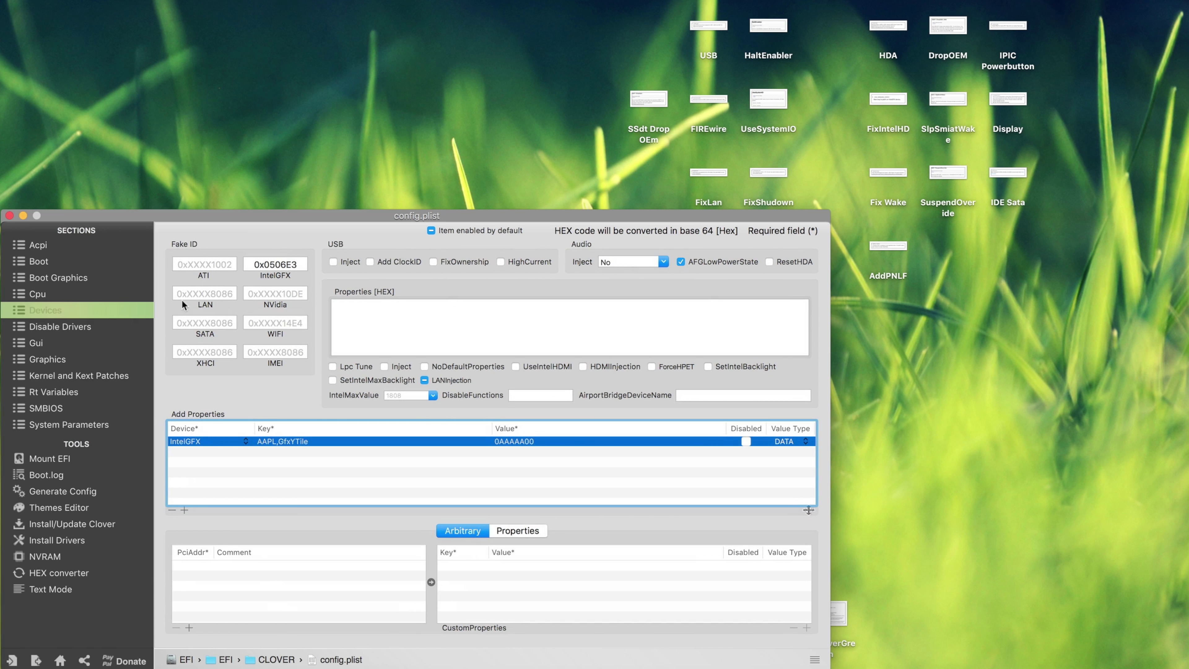
click(37, 245)
click(45, 310)
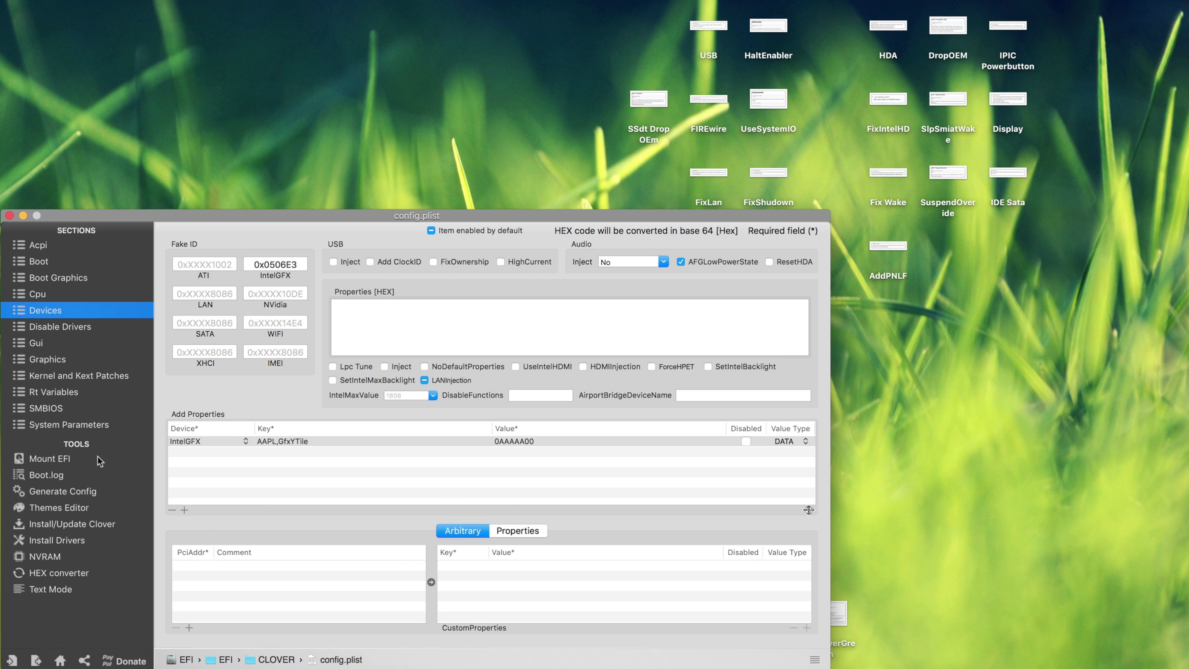
click(87, 378)
click(66, 246)
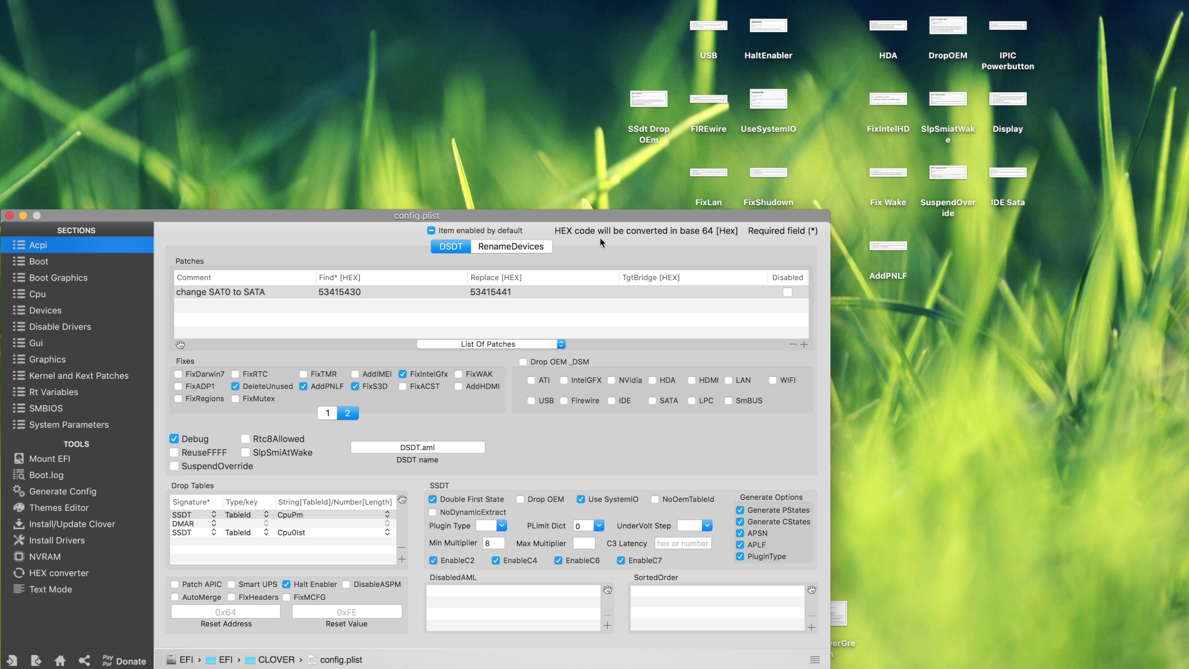
Enable SlpSmiAtWake and preview its note explaining SLP_SMI_EN=0 at every wake.
drag(602, 217, 603, 210)
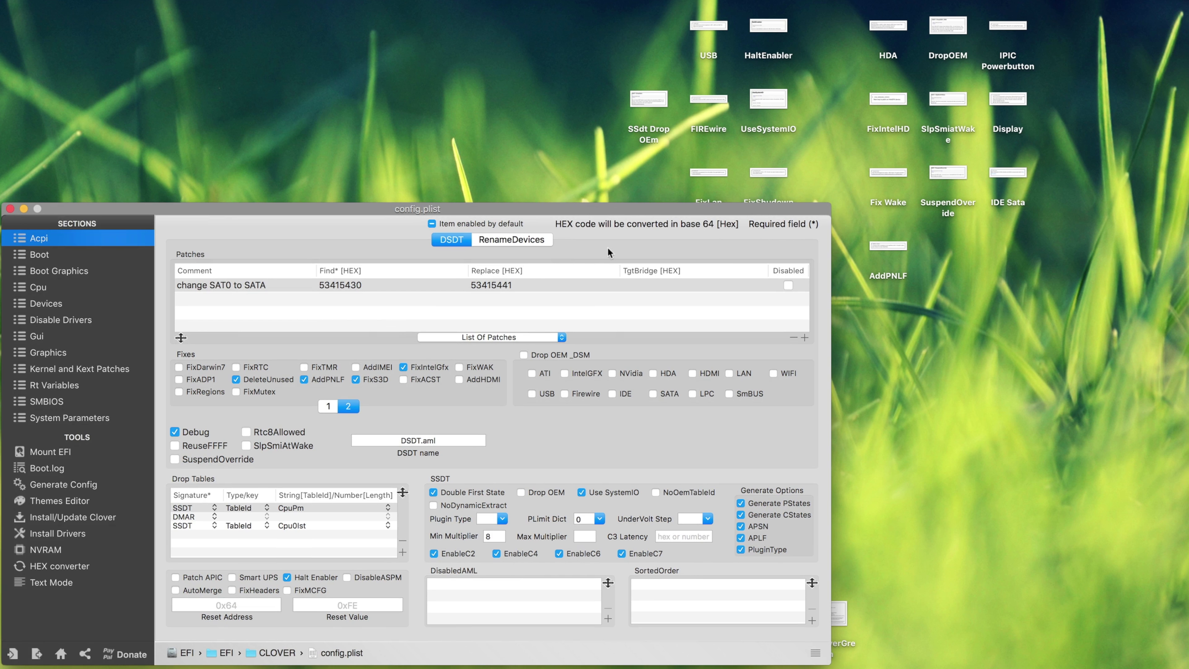
click(248, 446)
click(957, 100)
key(space)
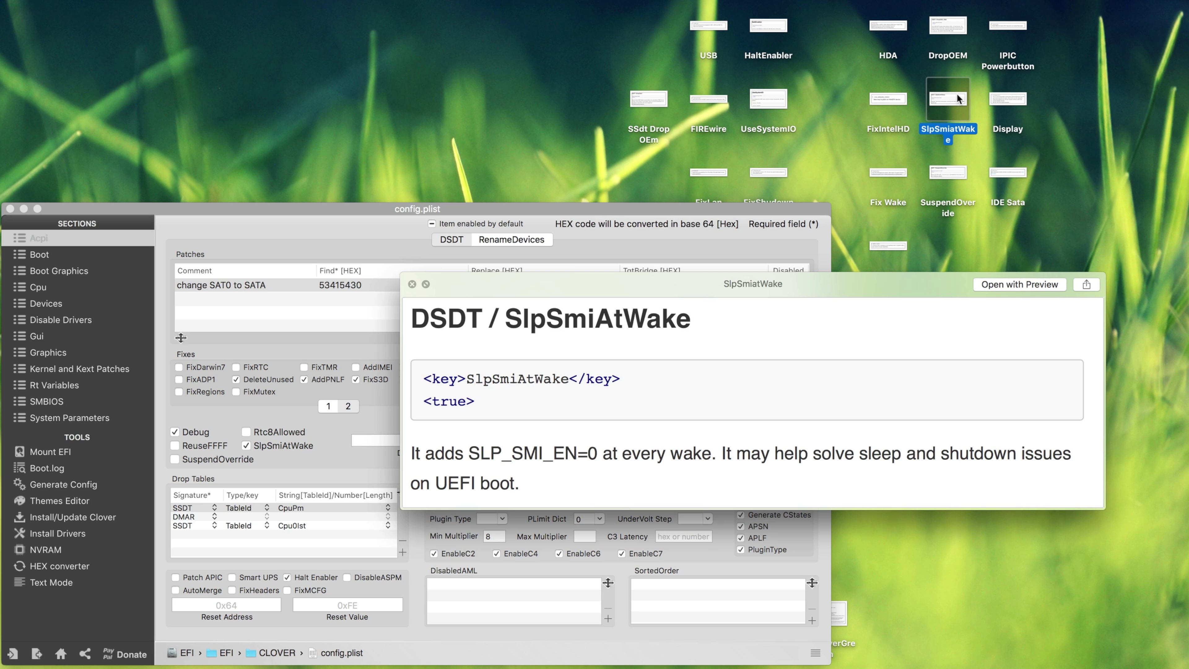
Read the SuspendOverride note on extending FixShutdown_0004 to sleep states, then select the IPIC Powerbutton note.
key(space)
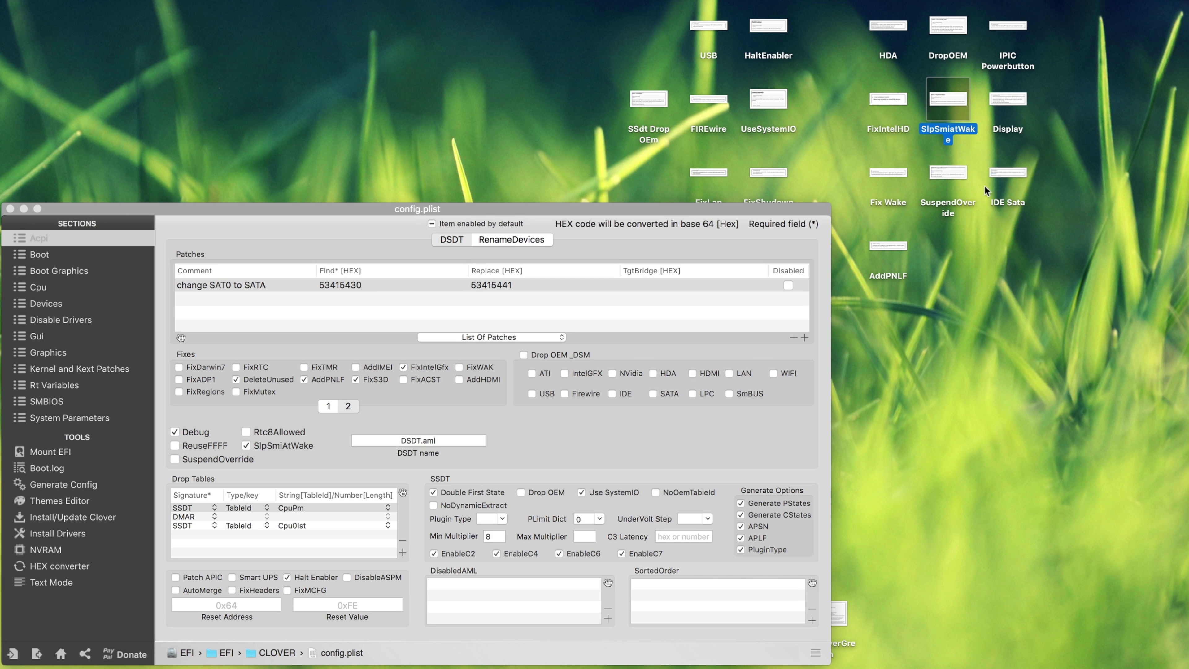
click(958, 175)
key(space)
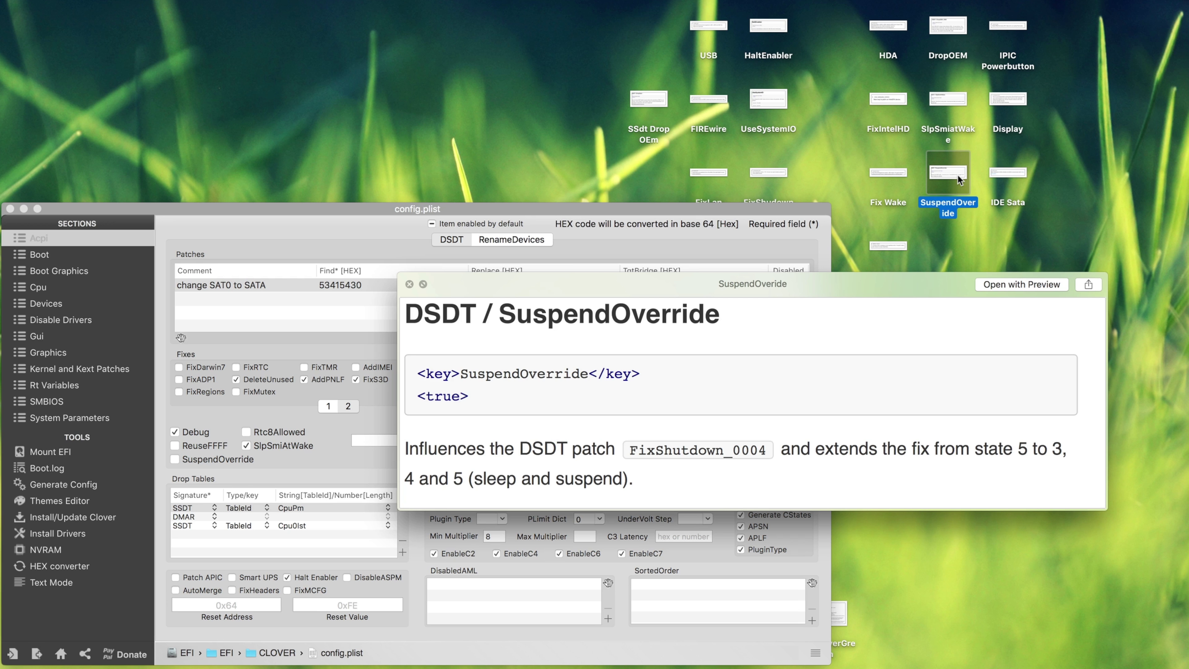
key(space)
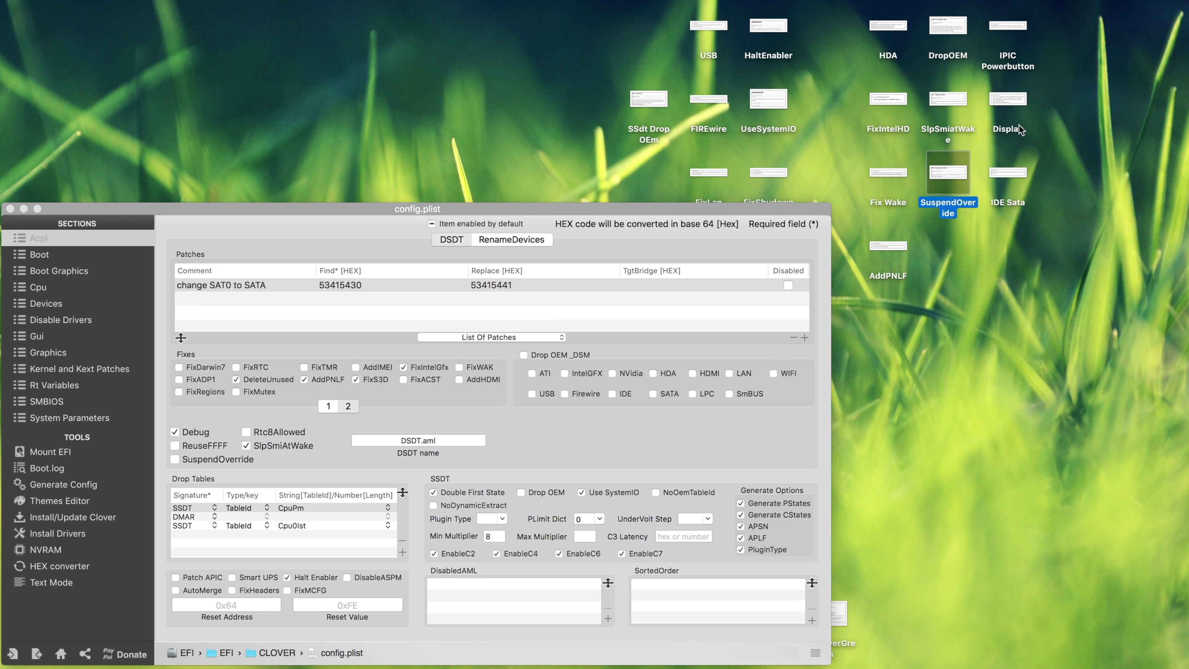
click(1015, 43)
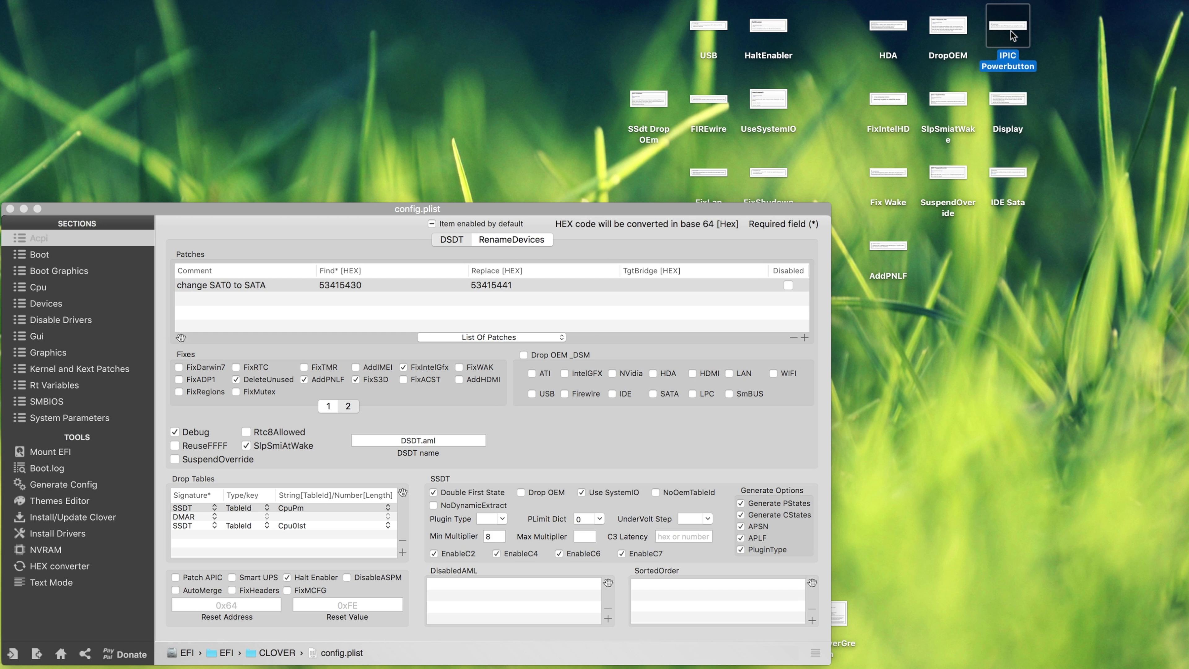
Preview the FixIPIC_0040 note at the screen top, show fixes page 1, and raise the shutdown prompt.
key(space)
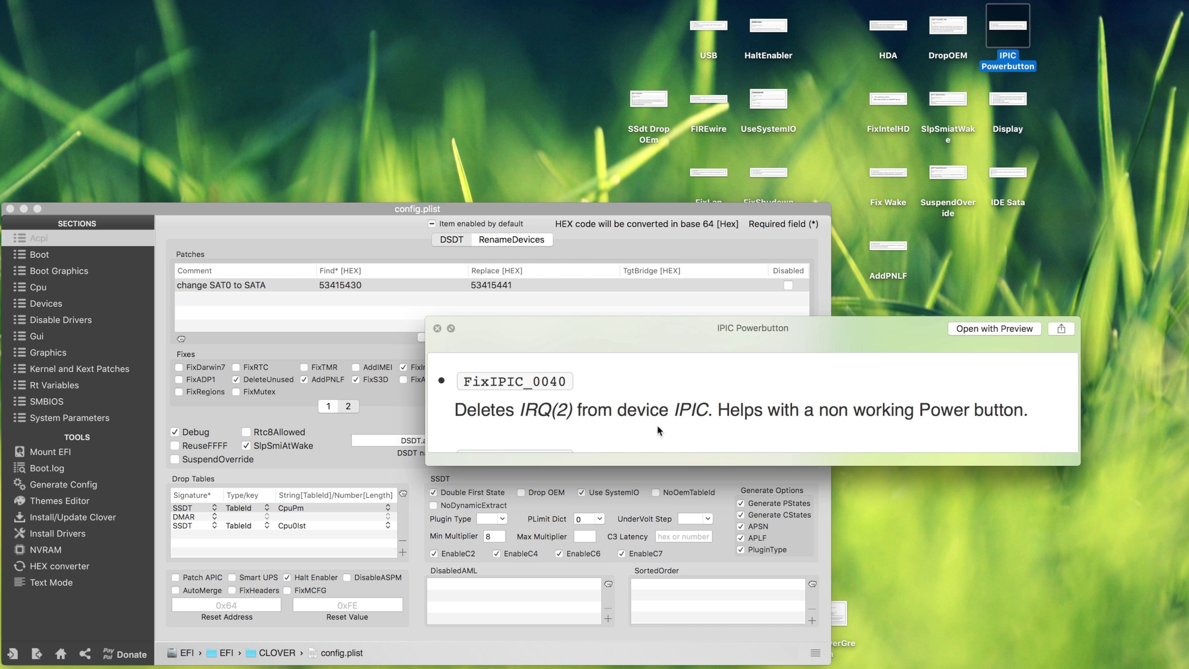
drag(683, 341, 611, 31)
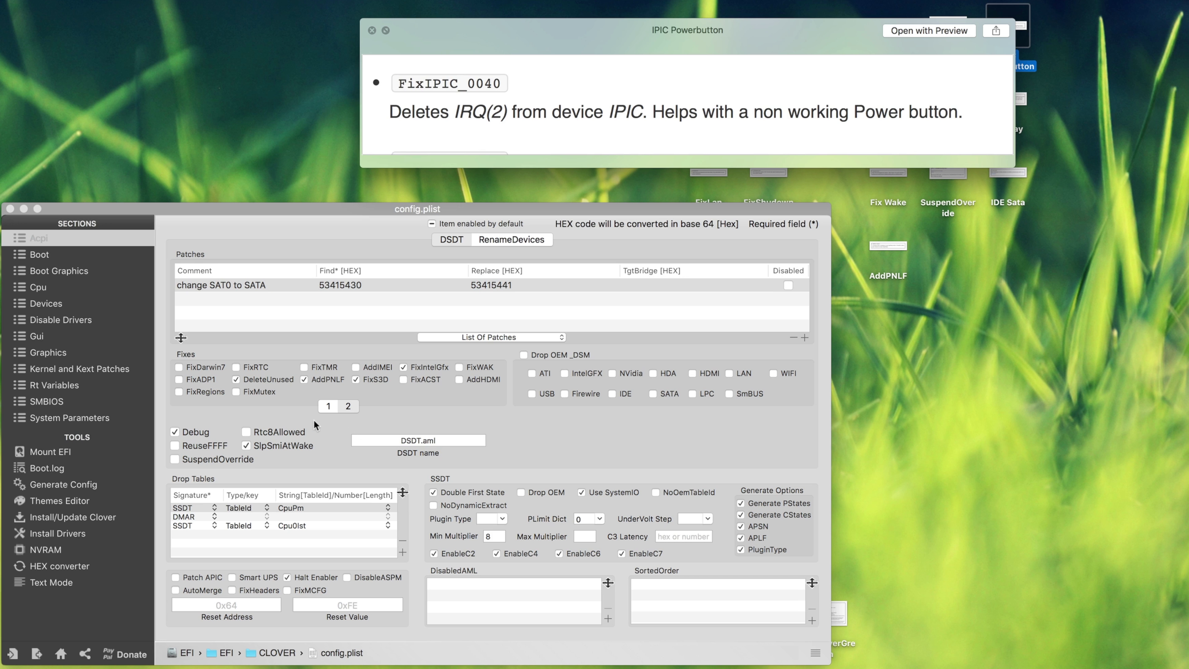
click(323, 404)
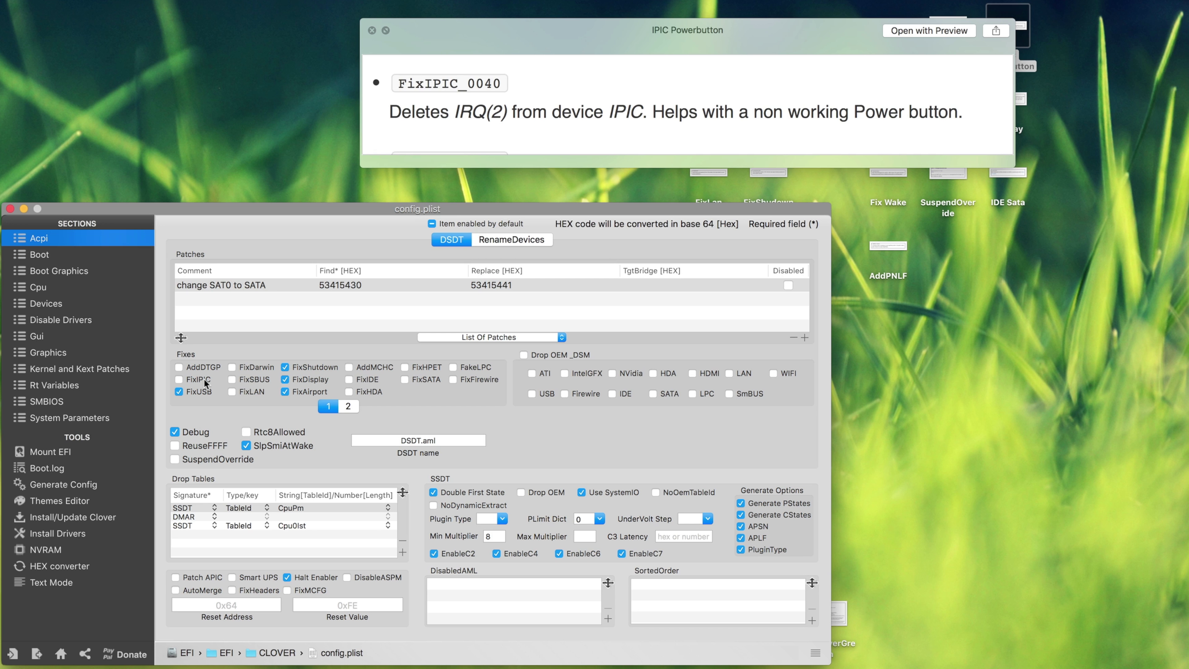
key(XF86PowerOff)
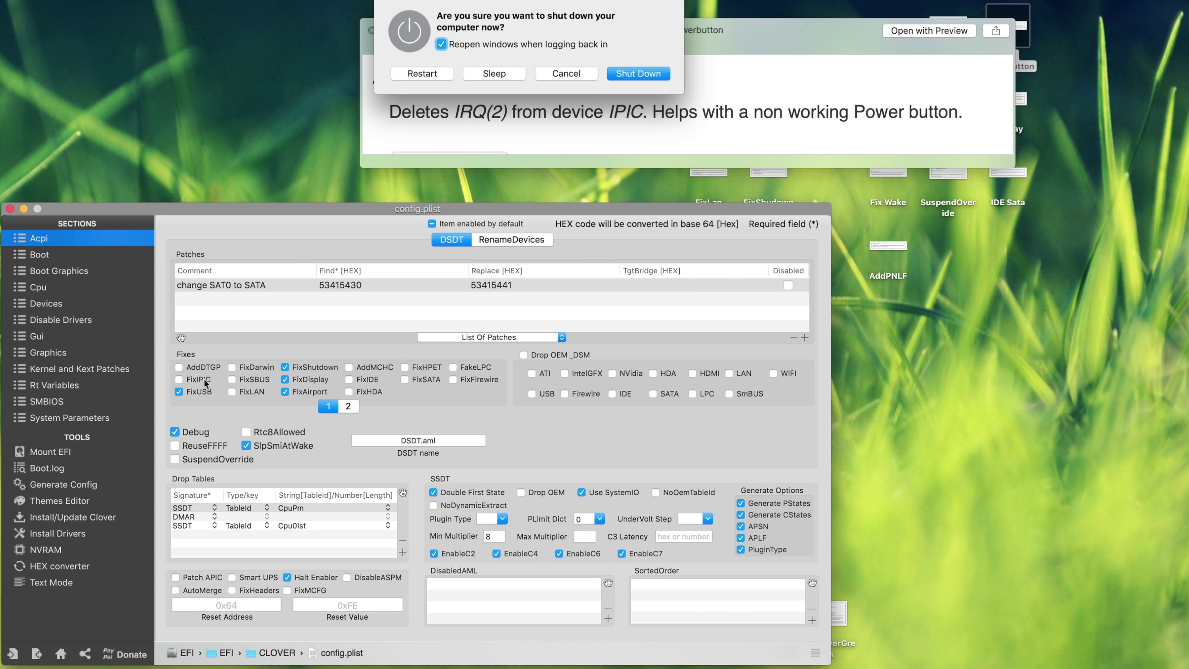
Cancel the shutdown prompt and dismiss the IPIC Powerbutton preview.
drag(605, 1, 575, 178)
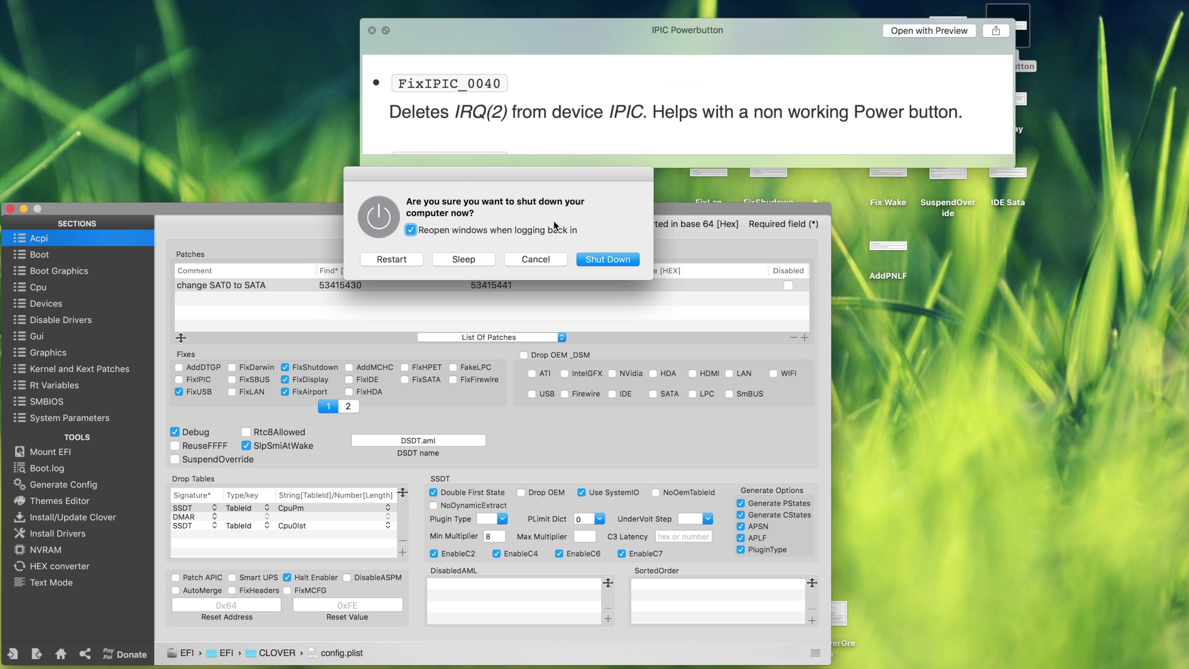
click(545, 260)
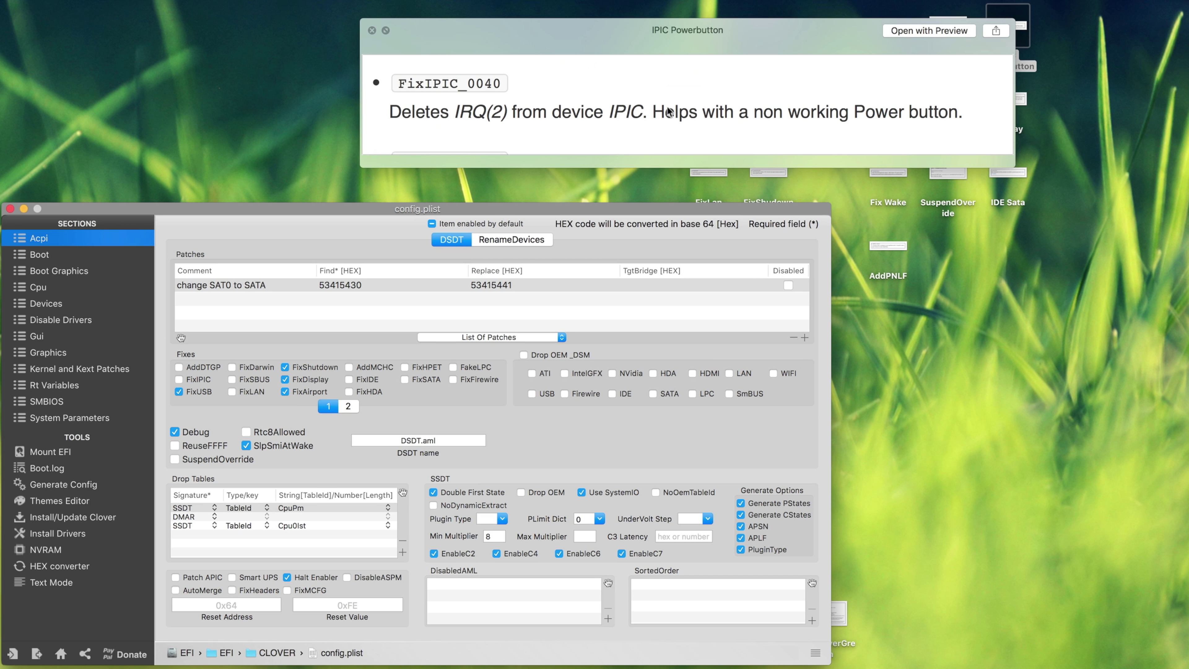
click(1084, 224)
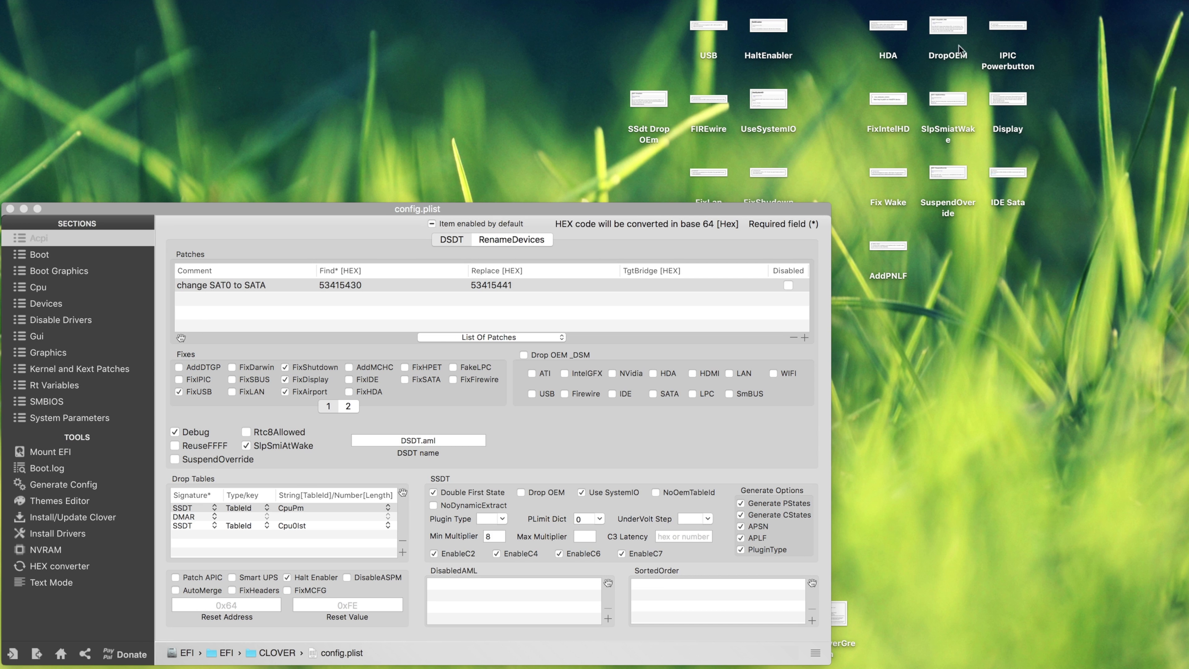
Read the DropOEM note on dropping OEM _DSM methods, shifting config.plist lower right, then close it.
click(957, 26)
key(space)
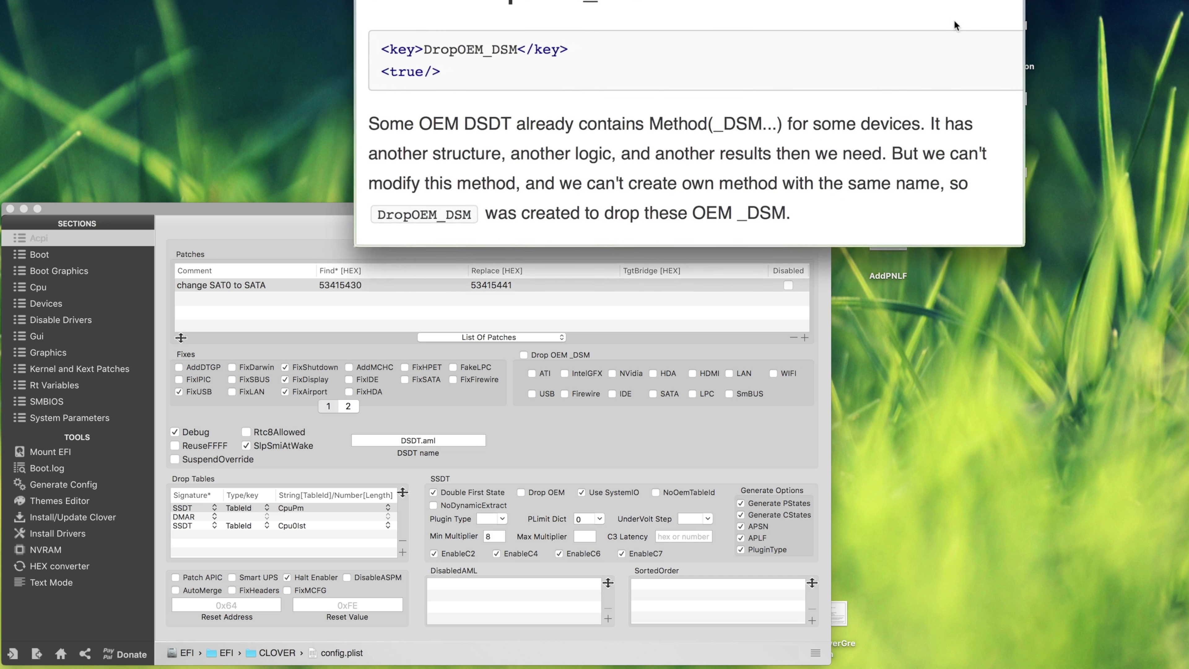
click(580, 444)
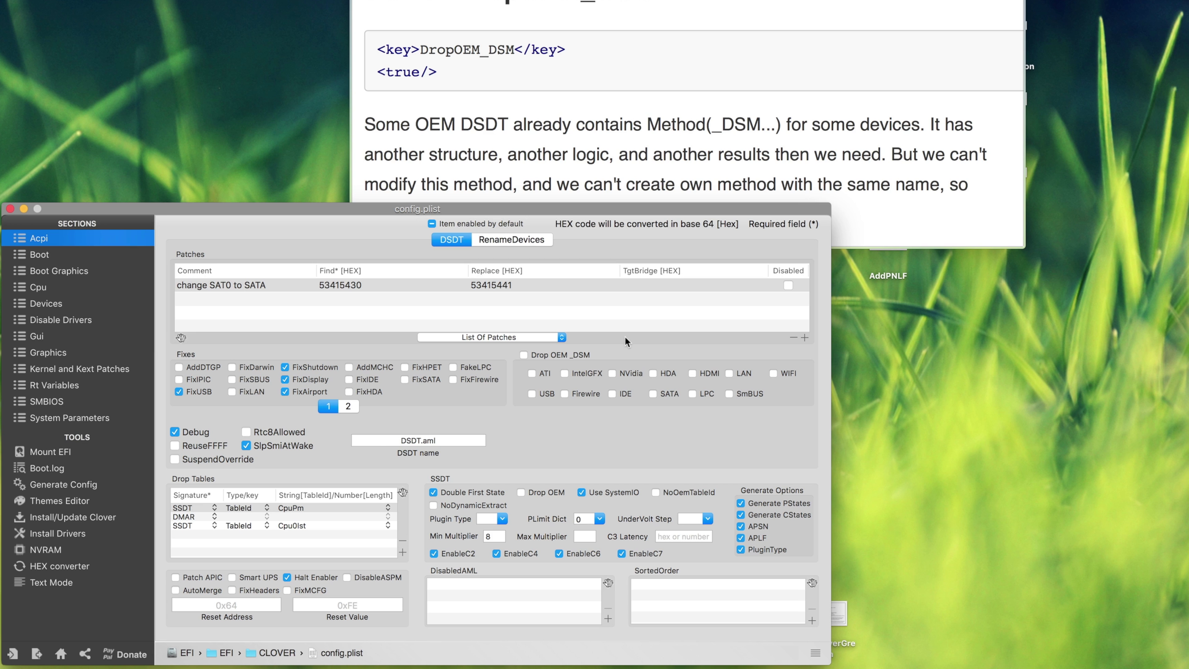
drag(673, 210, 744, 264)
click(979, 260)
key(space)
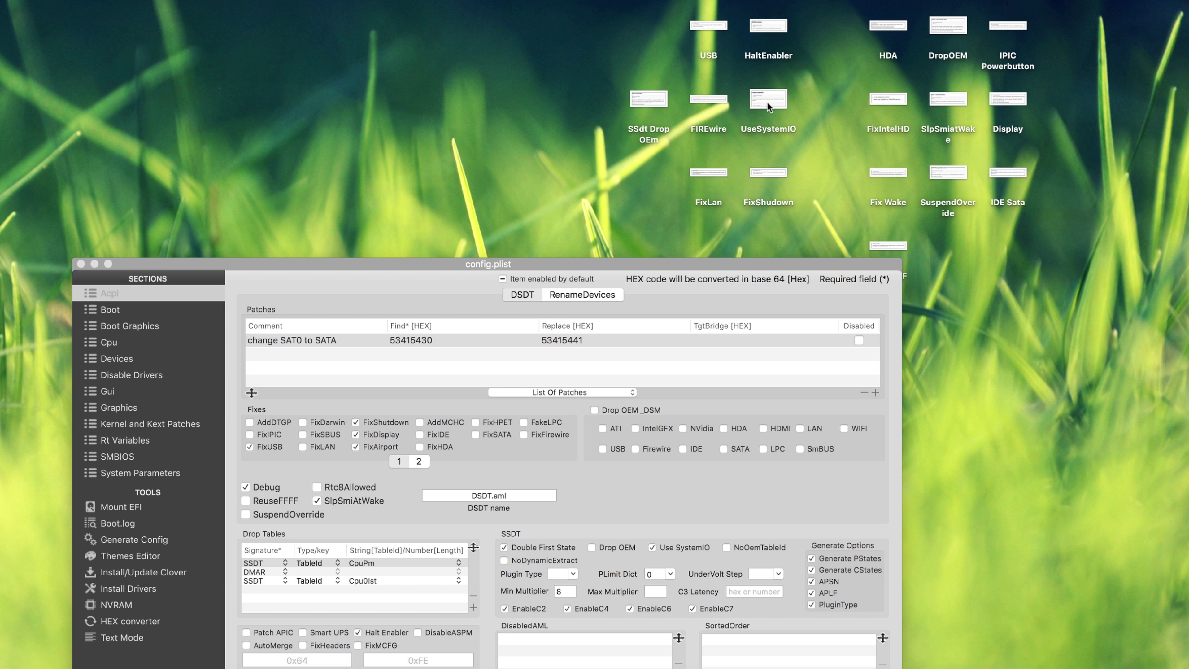
Preview the FIREwire note while flipping between fixes pages 2 and 1, then close it.
click(709, 100)
key(space)
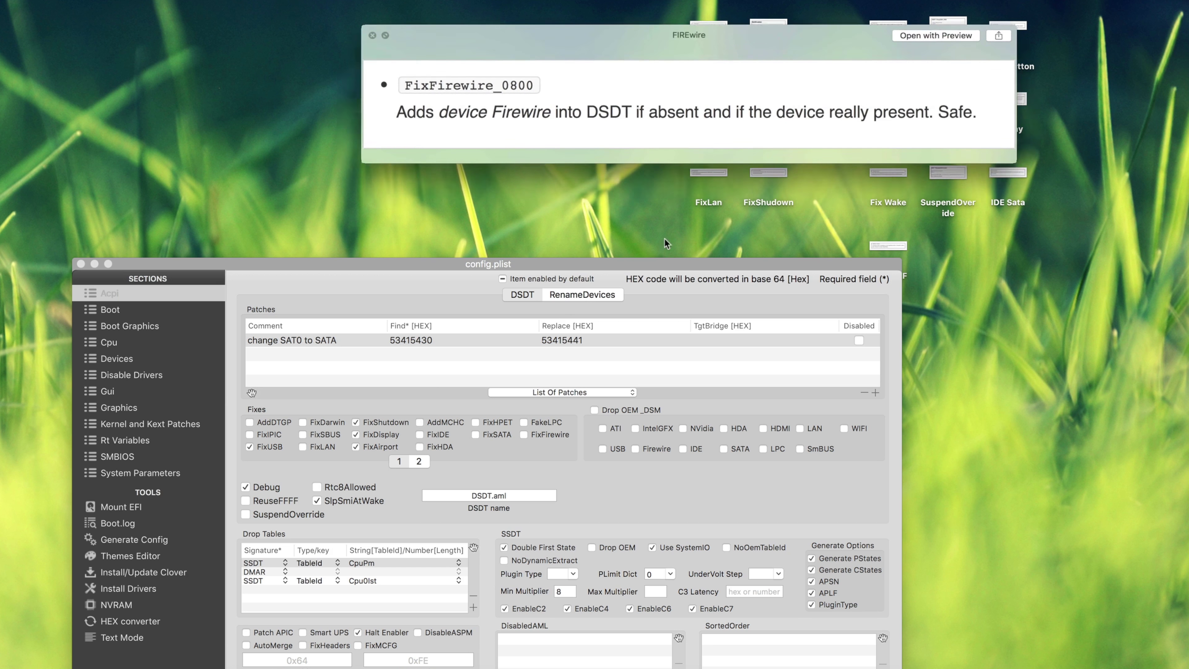
click(419, 463)
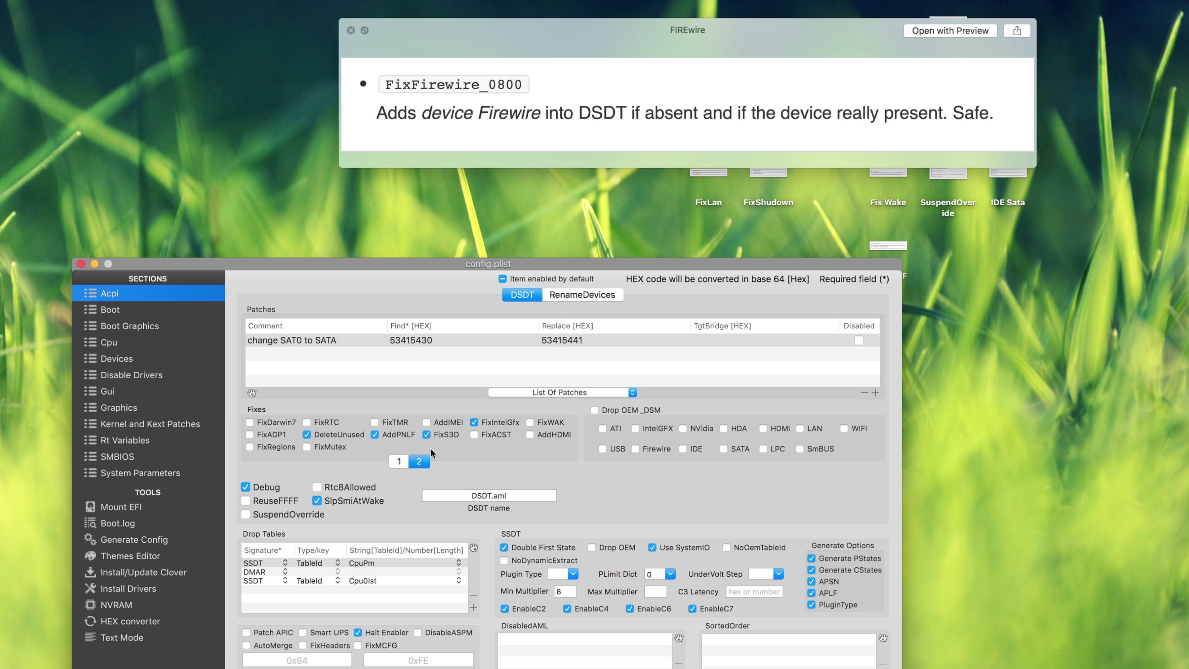
click(398, 462)
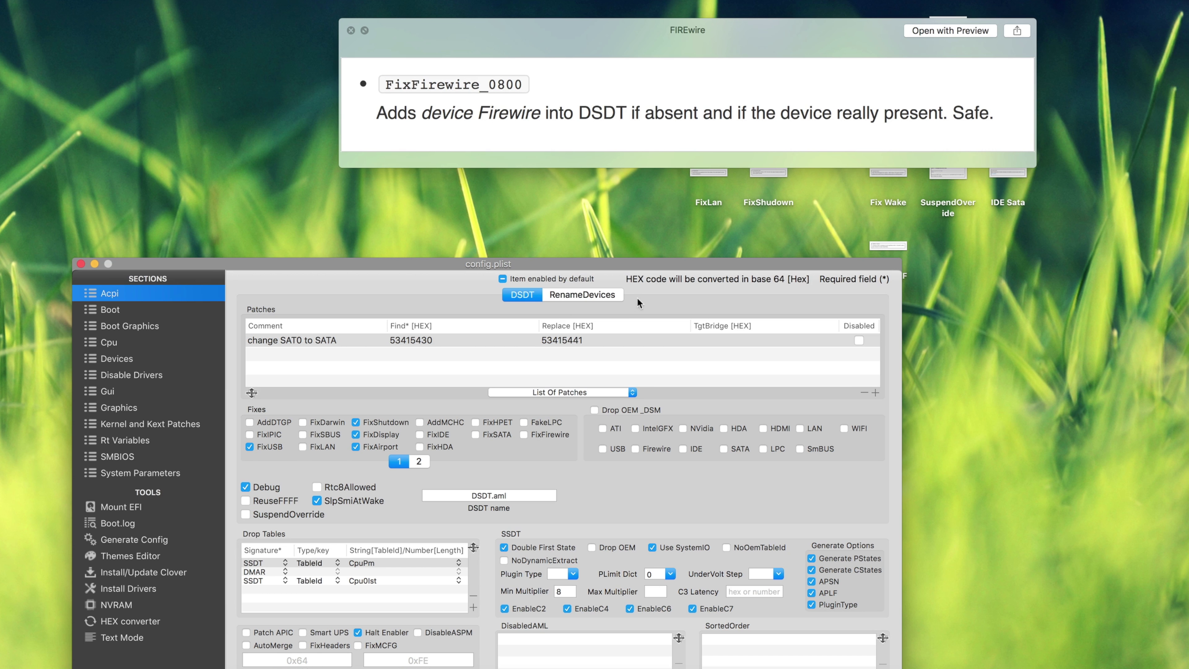
click(653, 218)
key(space)
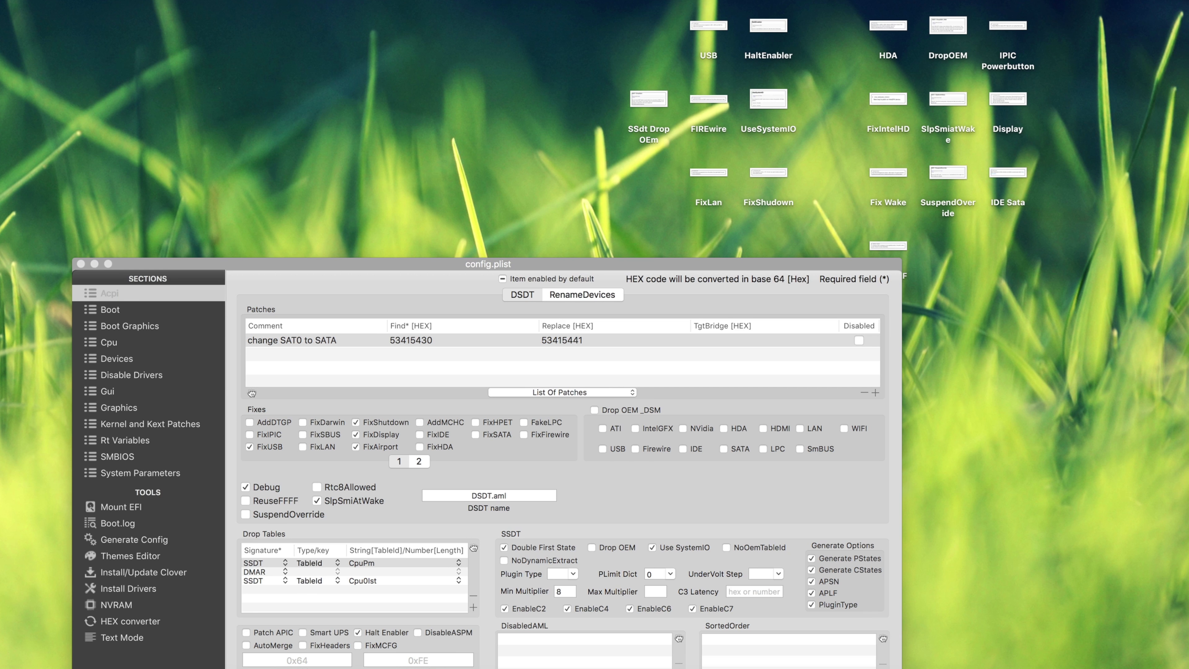
Preview and close the HDA reference note.
click(887, 28)
key(space)
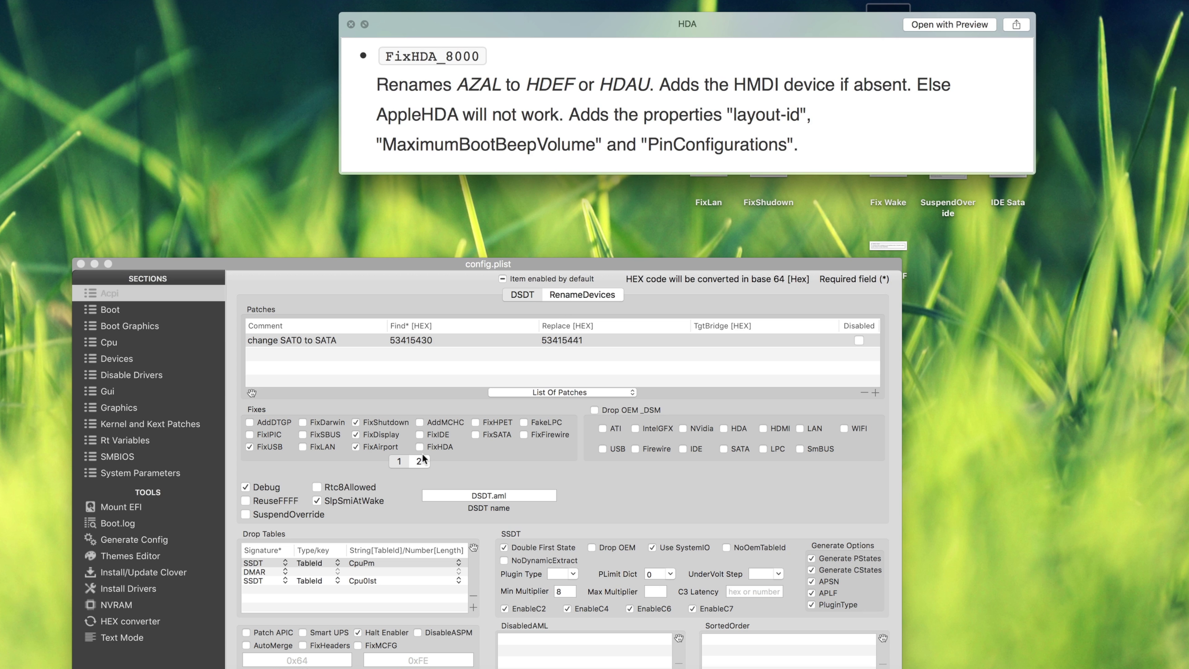
key(space)
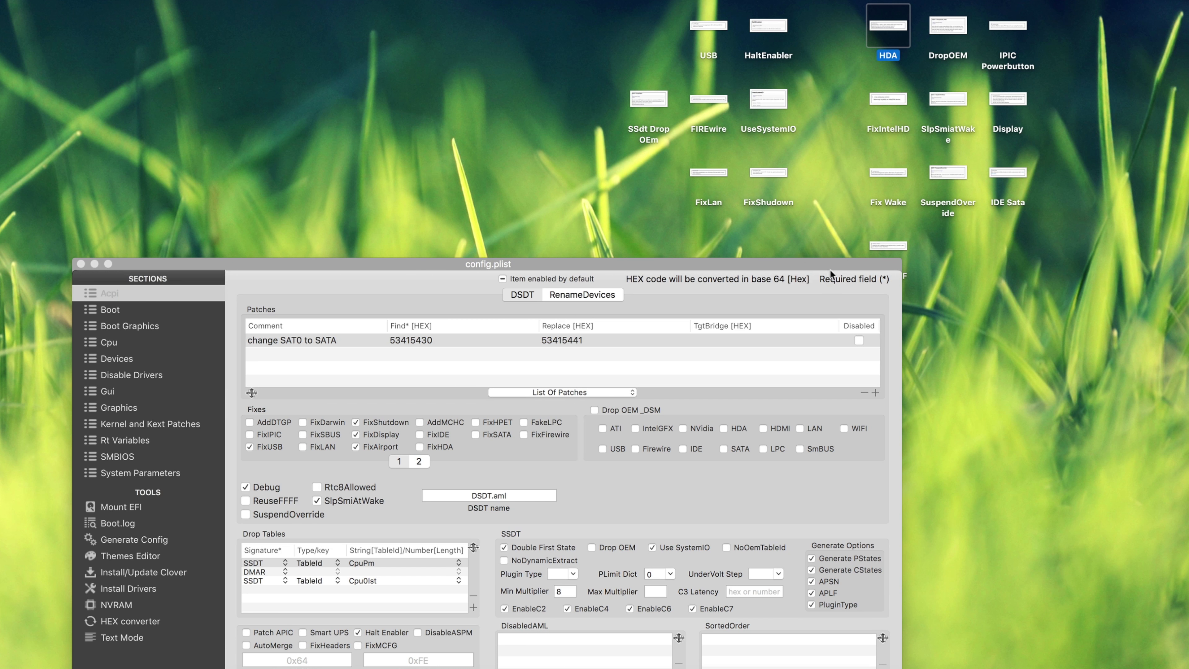
Read the Fix Wake note on FIX_WAK_200000 beside fixes page 2, where FixWAK sits.
drag(833, 271, 929, 301)
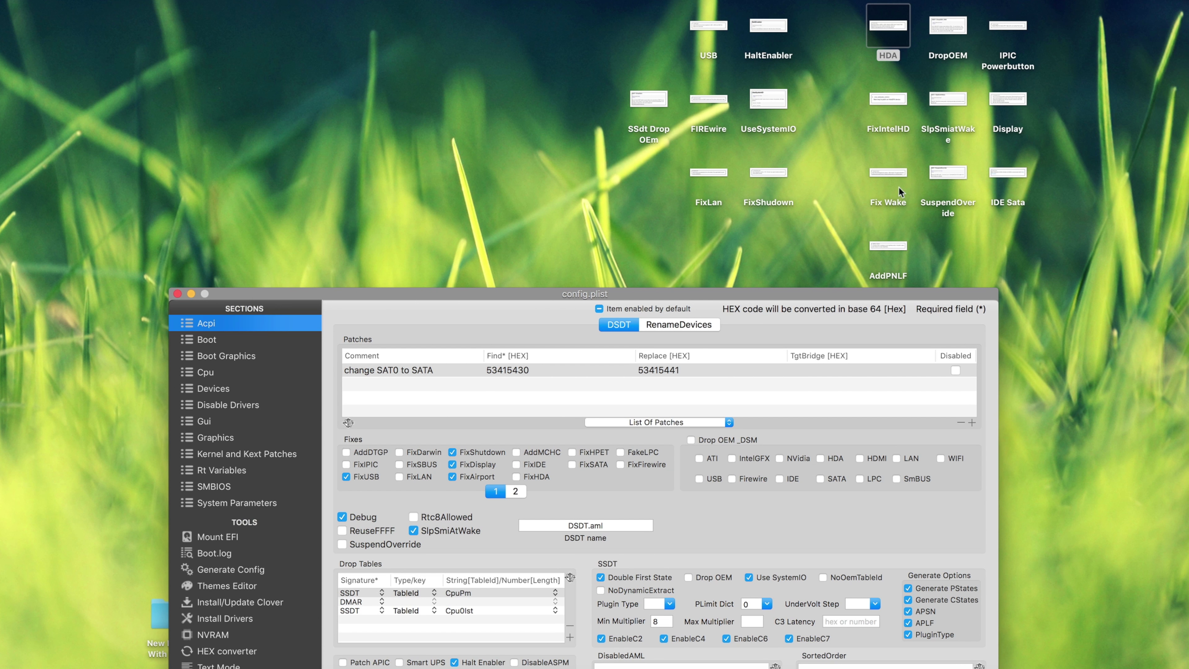
click(896, 173)
key(space)
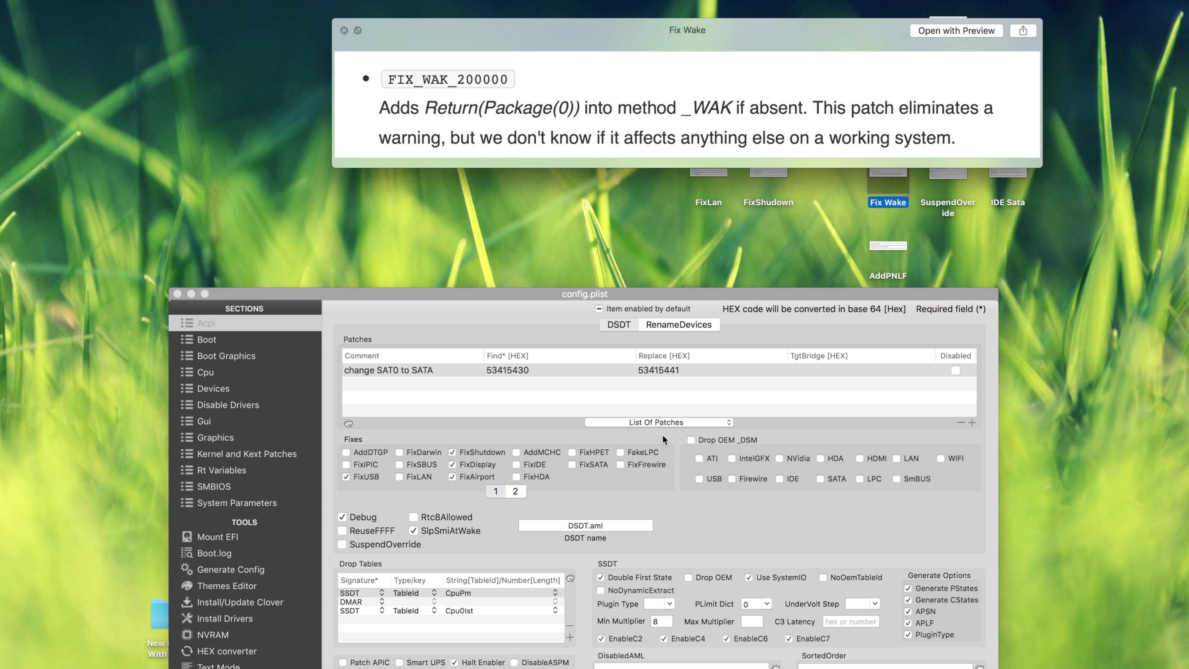
click(515, 492)
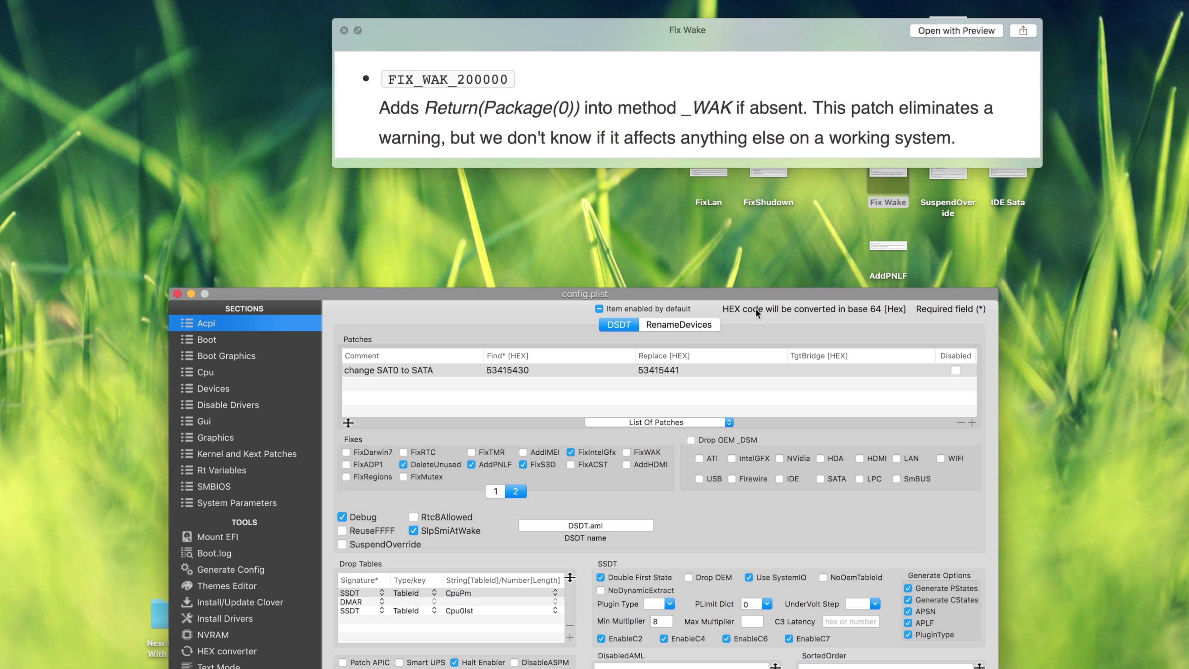
click(890, 189)
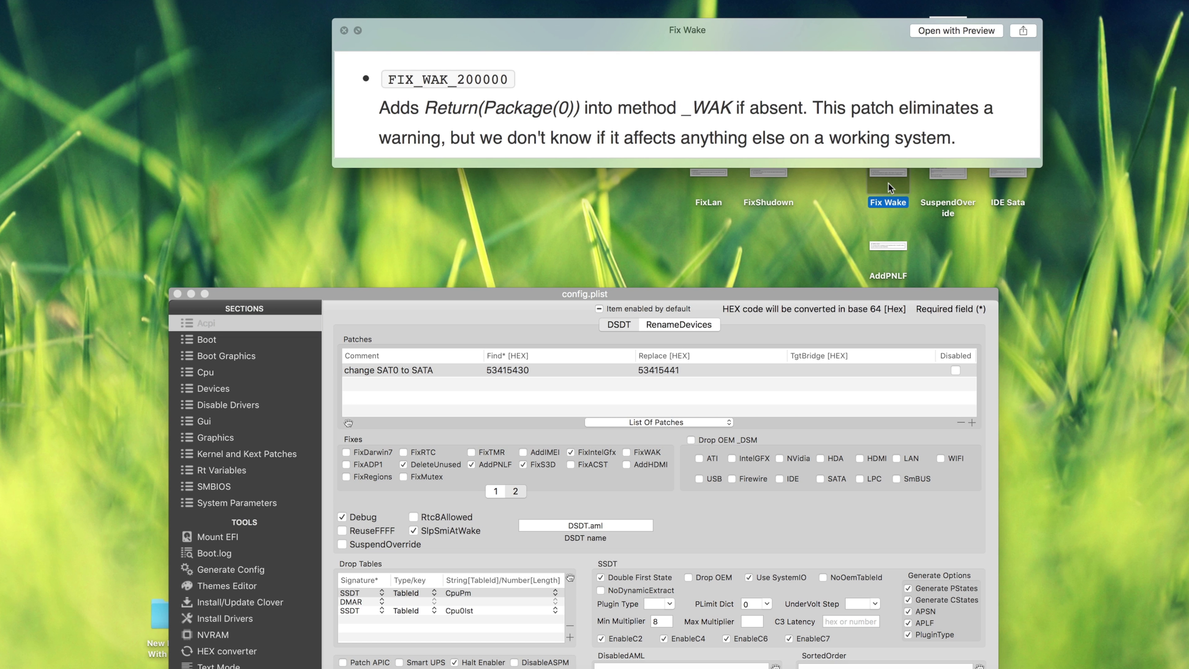
key(space)
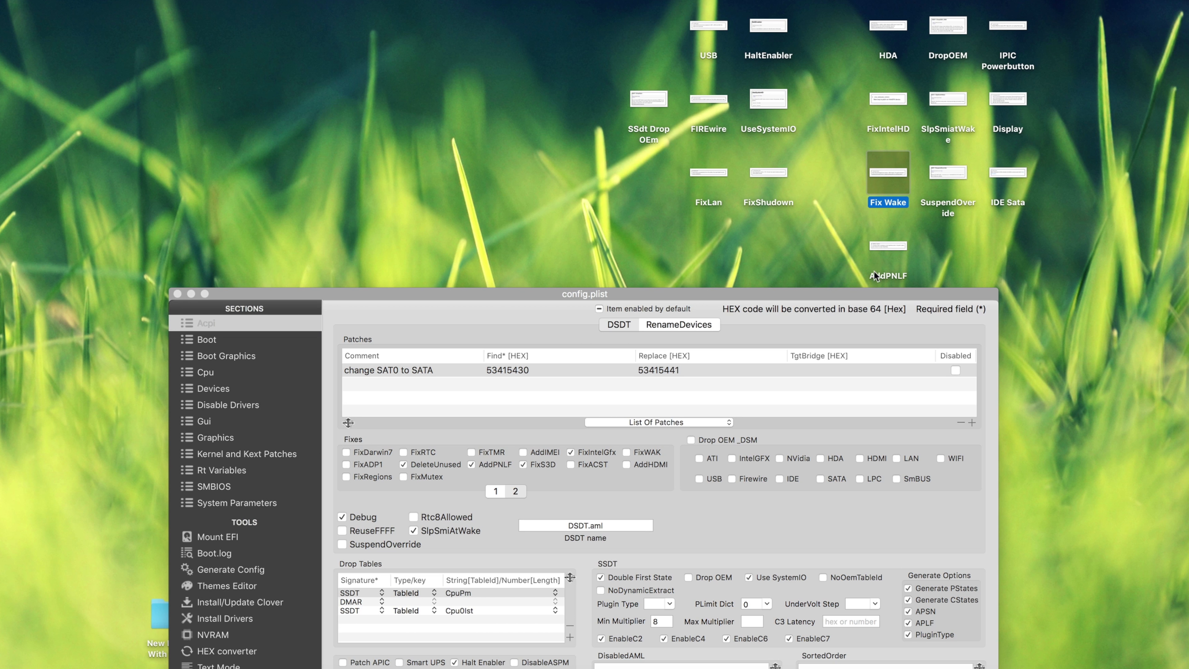
Read the MCHC reference note, then show fixes page 1 with AddMCHC.
drag(887, 293, 721, 127)
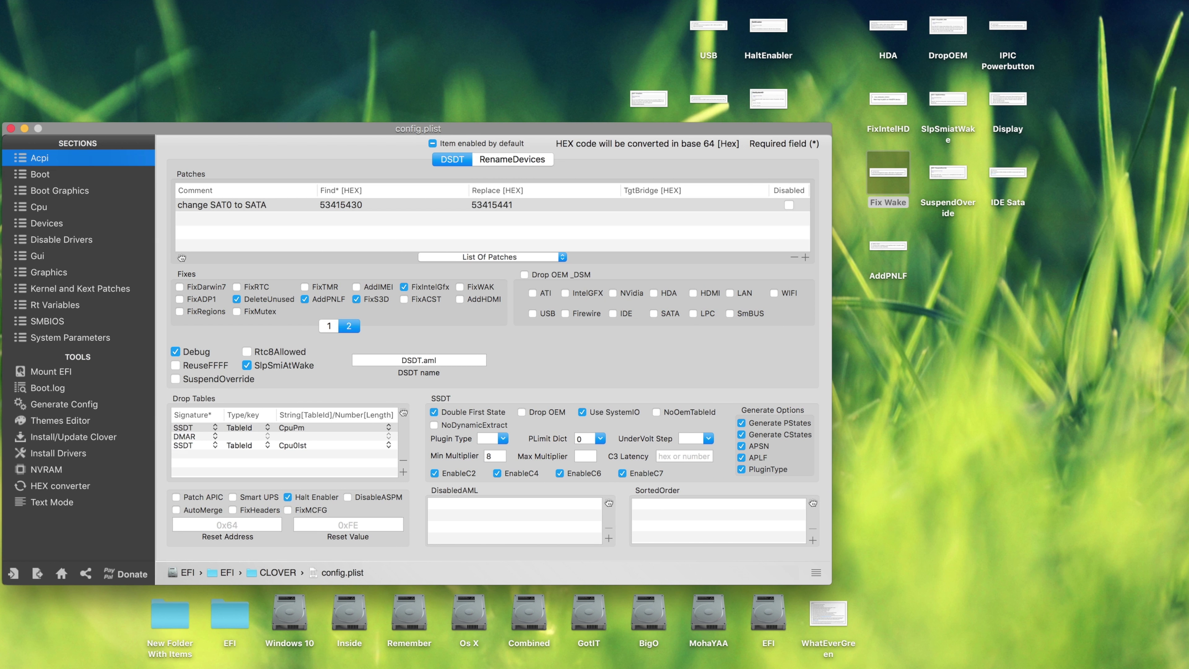
click(708, 99)
key(space)
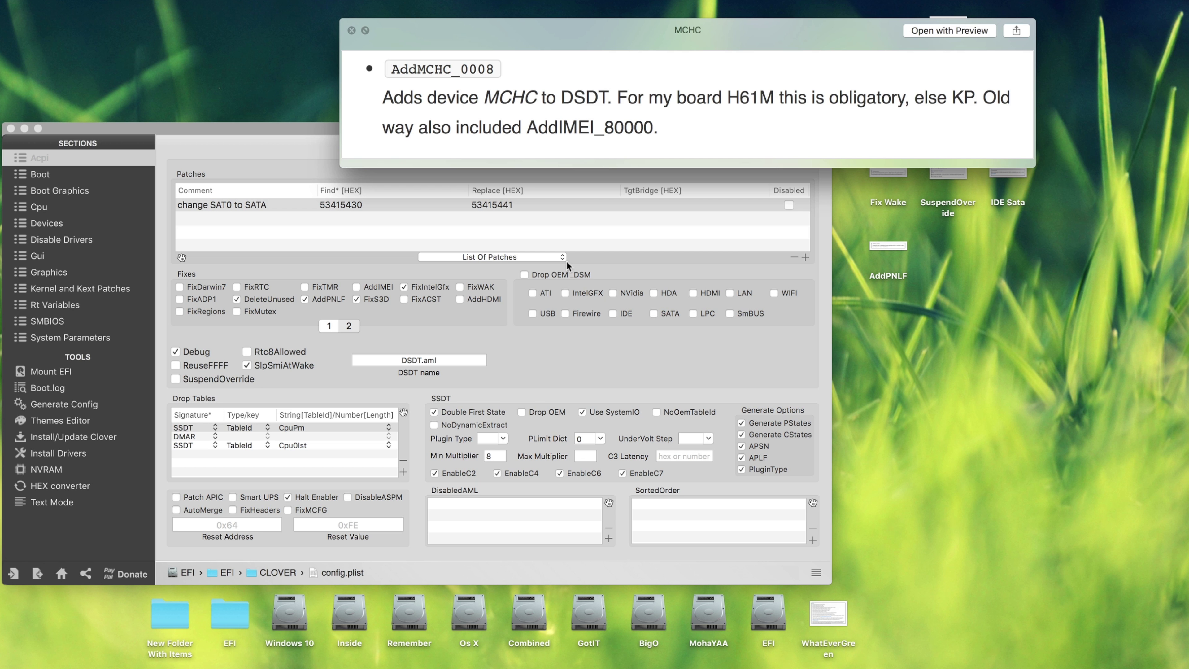
key(space)
key(space)
click(325, 325)
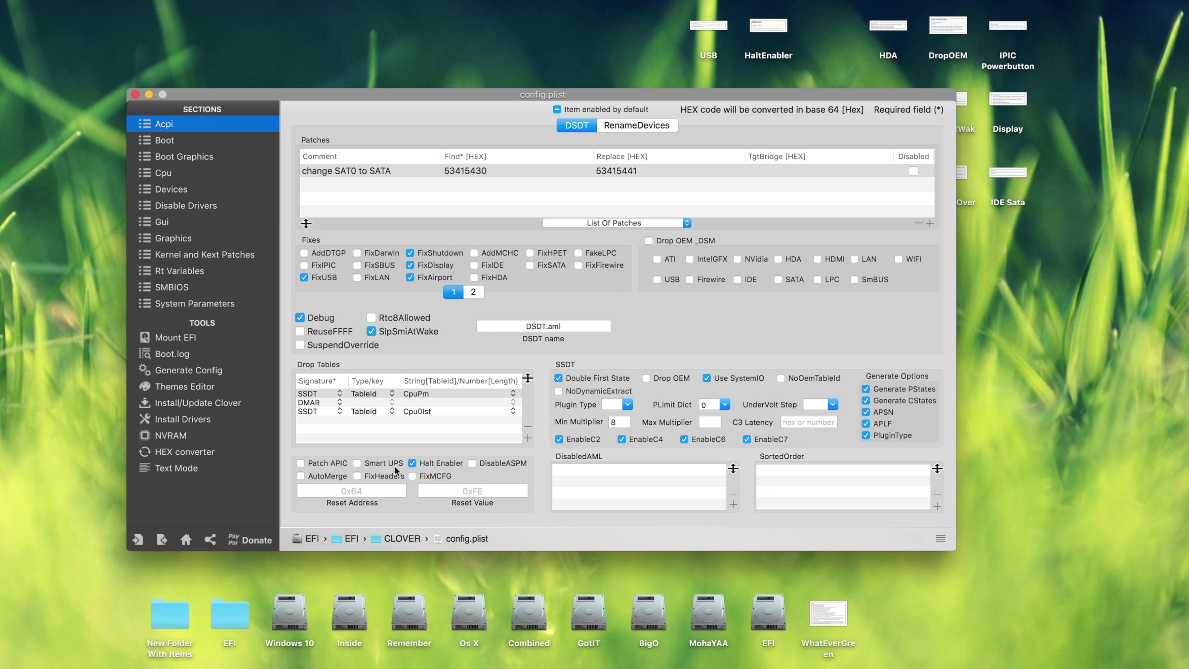
Inspect the Reset Address 0x64 and Reset Value 0xFE fields without changing them.
click(365, 495)
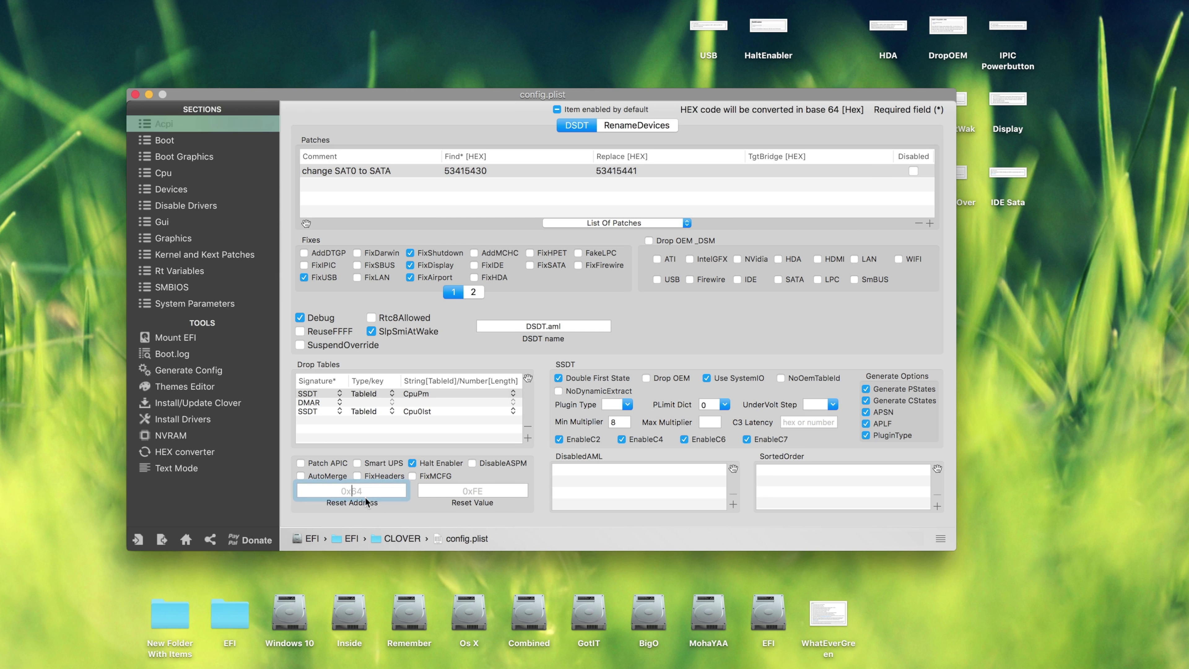
key(Tab)
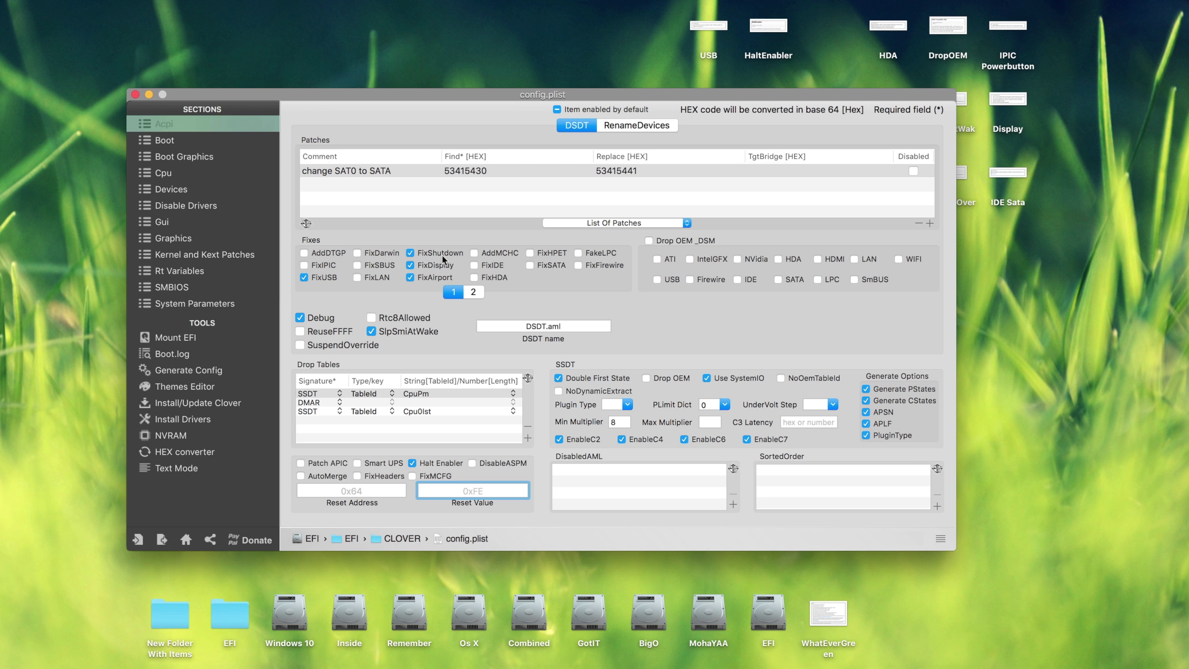
click(380, 496)
click(457, 491)
Untick NVidia under Drop OEM _DSM and dismiss the List Of Patches without adding a rename.
click(668, 240)
click(646, 237)
click(738, 260)
click(687, 223)
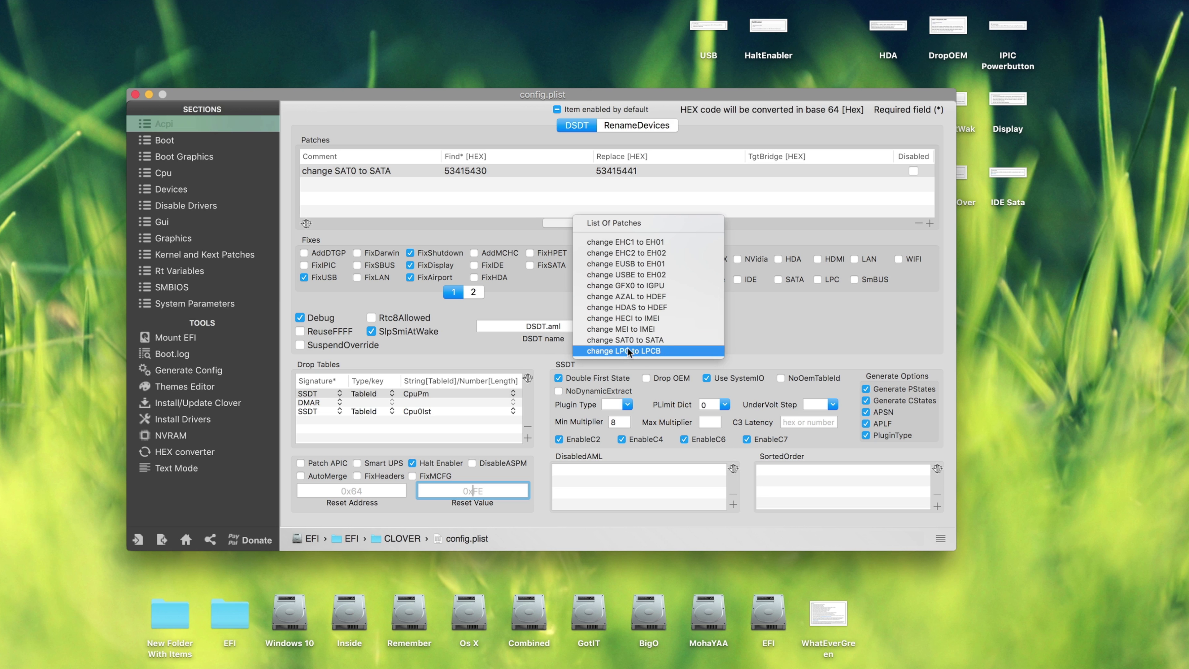
click(771, 336)
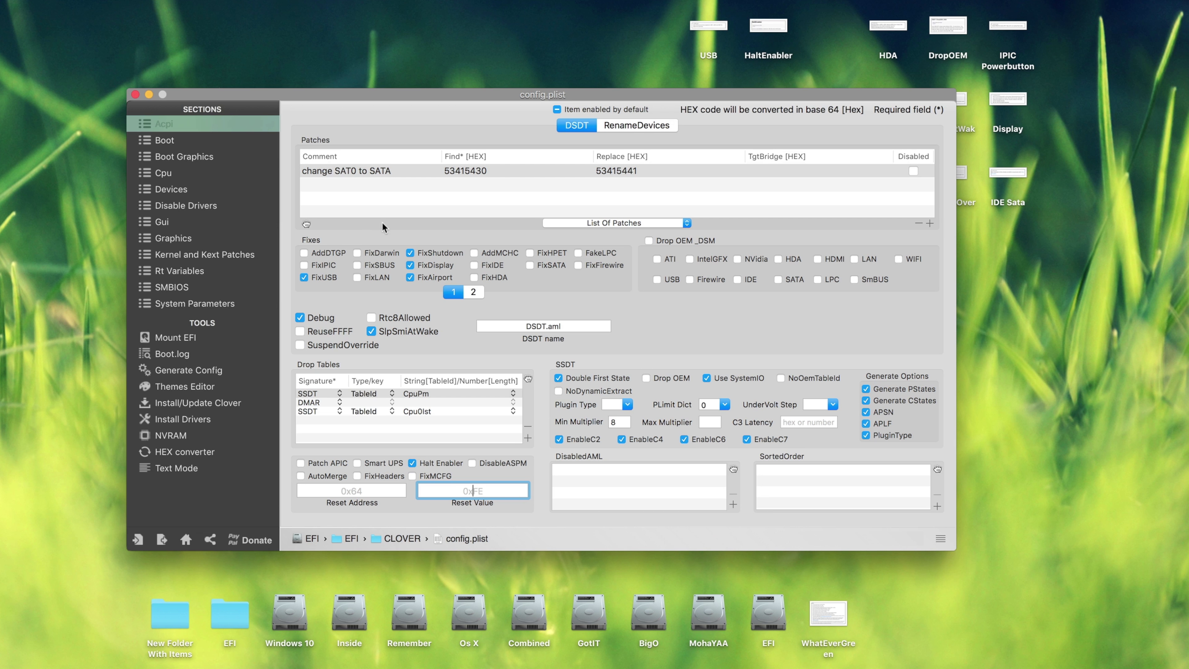
click(621, 126)
click(595, 127)
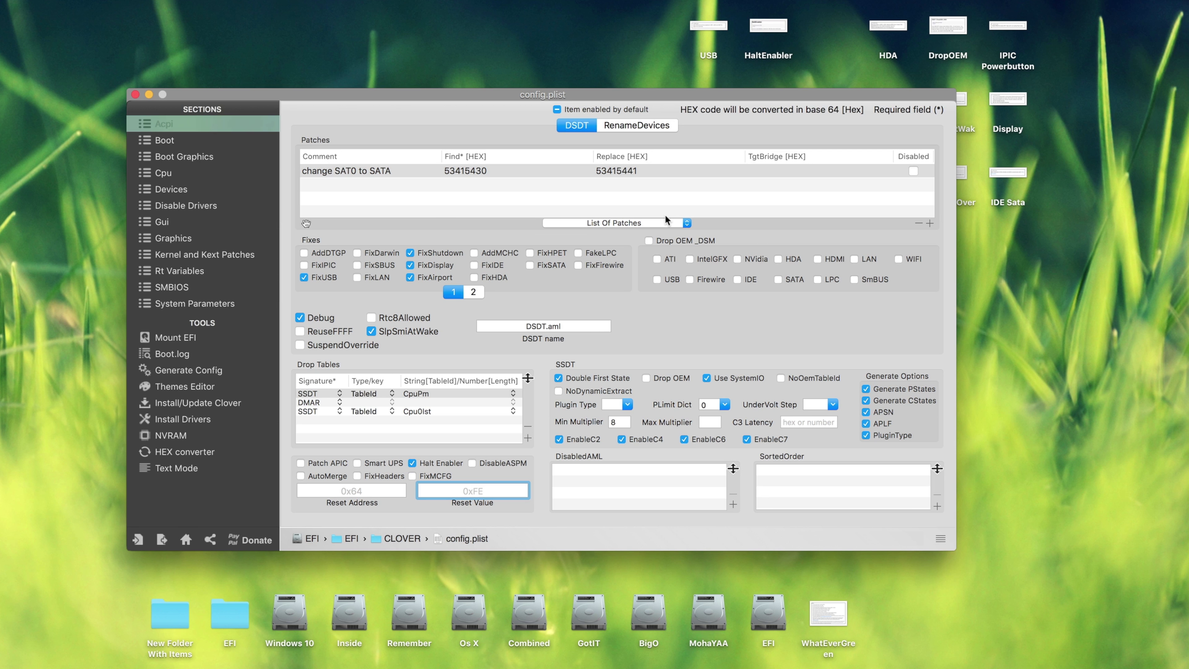